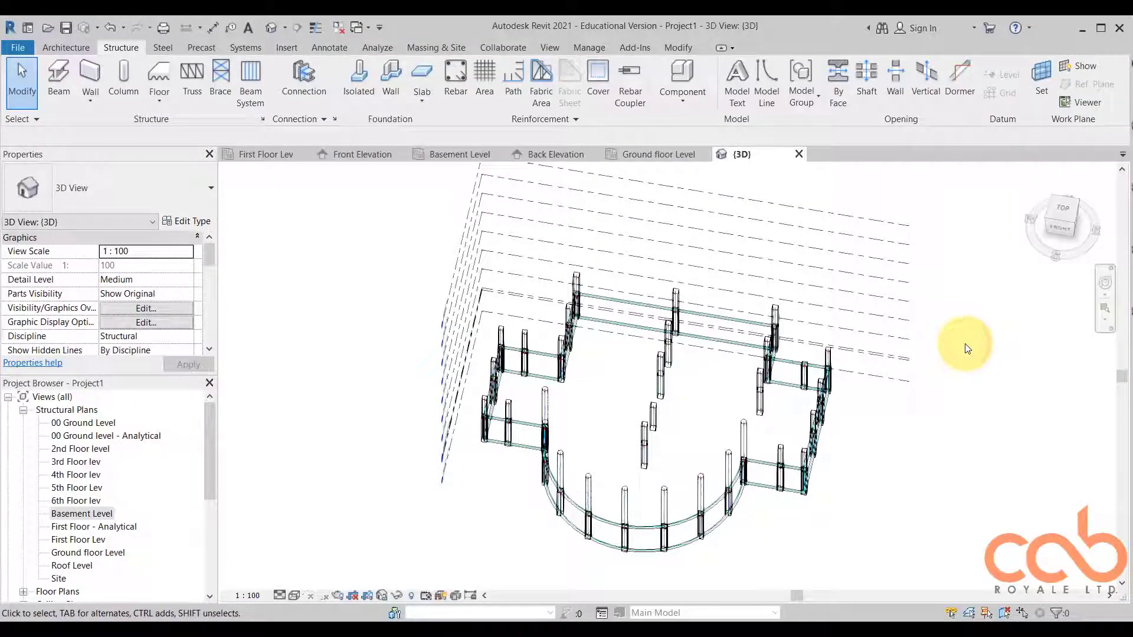
Orbit the 3D frame, then open the First Floor Lev structural plan
{"action": "middle_click_drag", "start_coordinate": [946, 455], "coordinate": [883, 498], "text": "shift"}
{"action": "middle_click_drag", "start_coordinate": [551, 468], "coordinate": [491, 420], "text": "shift"}
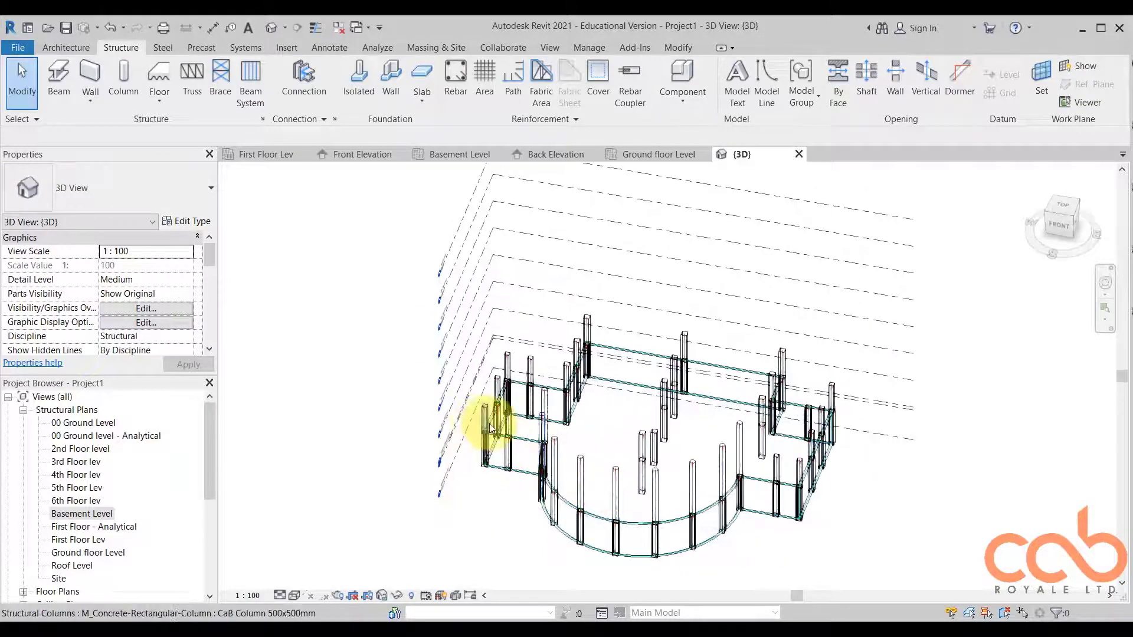
{"action": "left_click", "coordinate": [973, 347]}
{"action": "double_click", "coordinate": [78, 526]}
{"action": "double_click", "coordinate": [78, 540]}
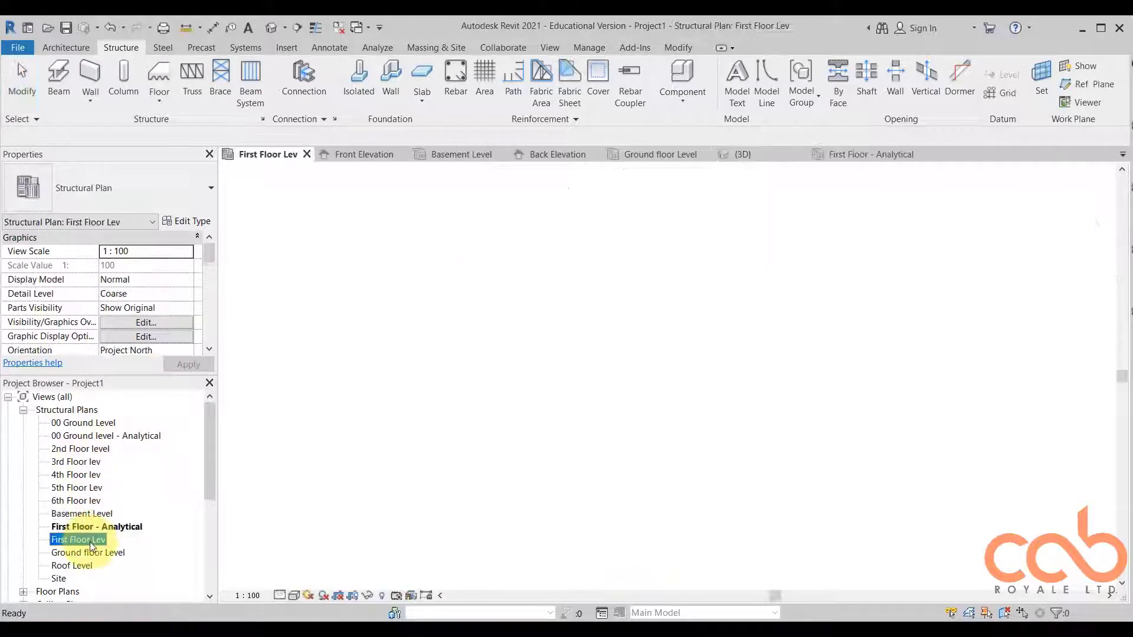
{"action": "scroll", "coordinate": [619, 246], "scroll_direction": "up", "scroll_amount": 3}
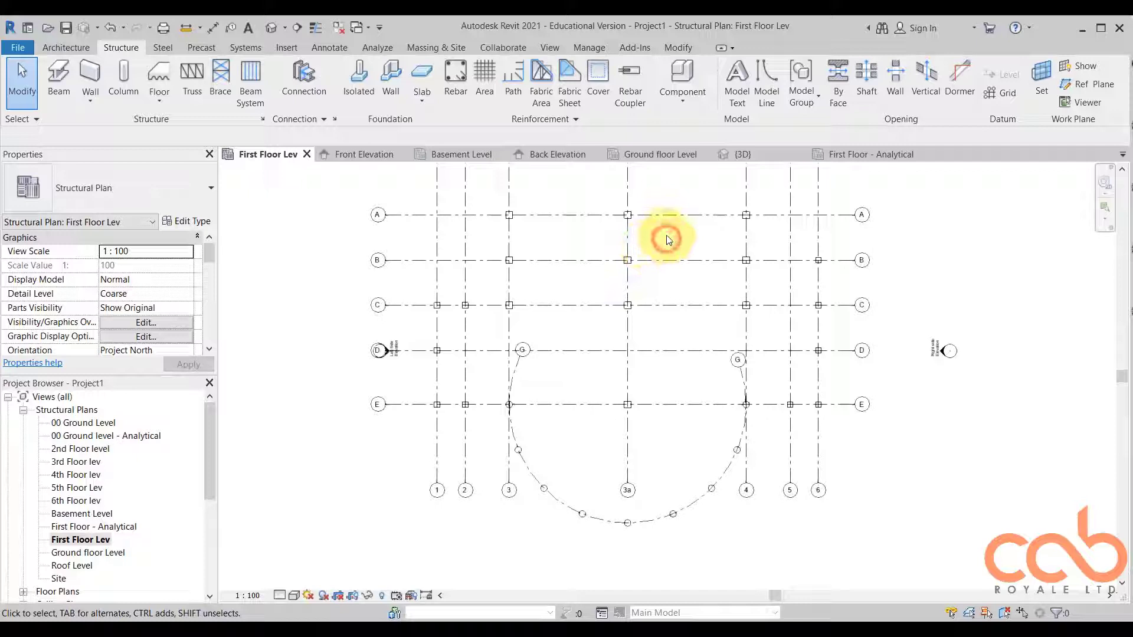
Start placing beams using the M_Concrete-Rectangular Beam 300 x 600mm type
{"action": "left_click", "coordinate": [124, 43]}
{"action": "left_click", "coordinate": [59, 78]}
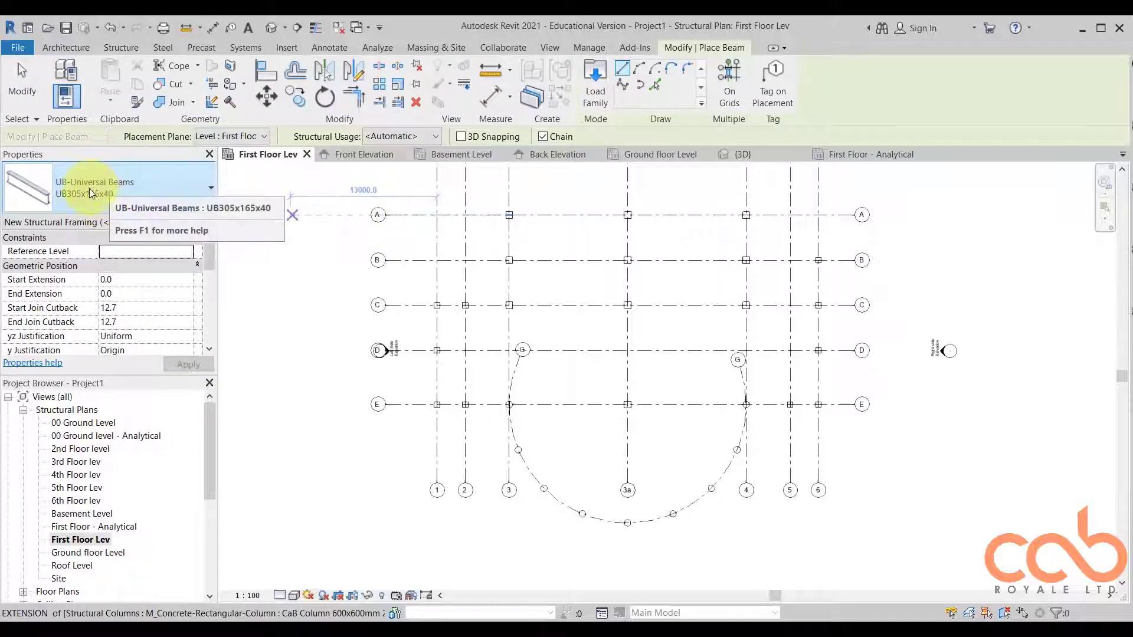
{"action": "left_click", "coordinate": [176, 185]}
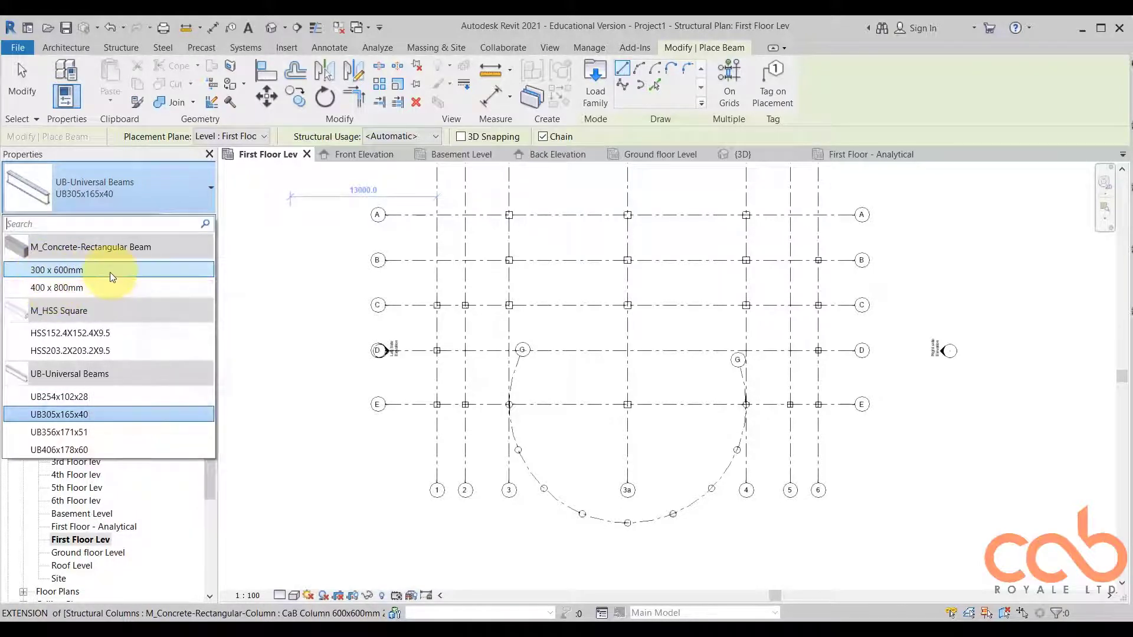
{"action": "mouse_move", "coordinate": [117, 271]}
{"action": "left_click", "coordinate": [112, 269]}
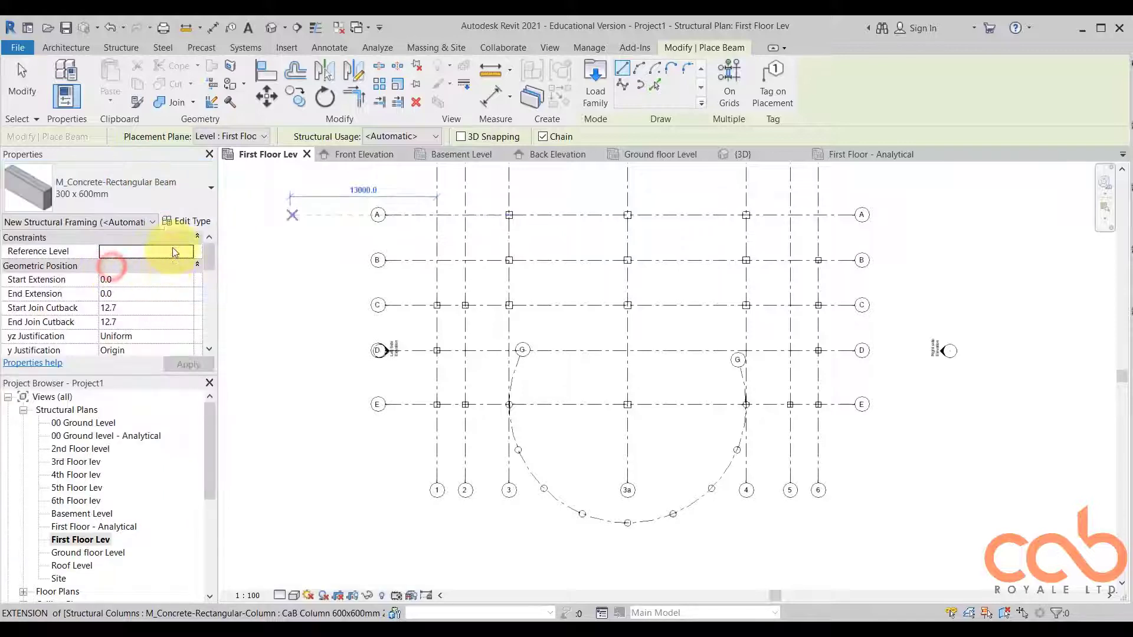
Duplicate the beam type as 'CaB beam 600x250' with b 250 and h 600
{"action": "left_click", "coordinate": [188, 222]}
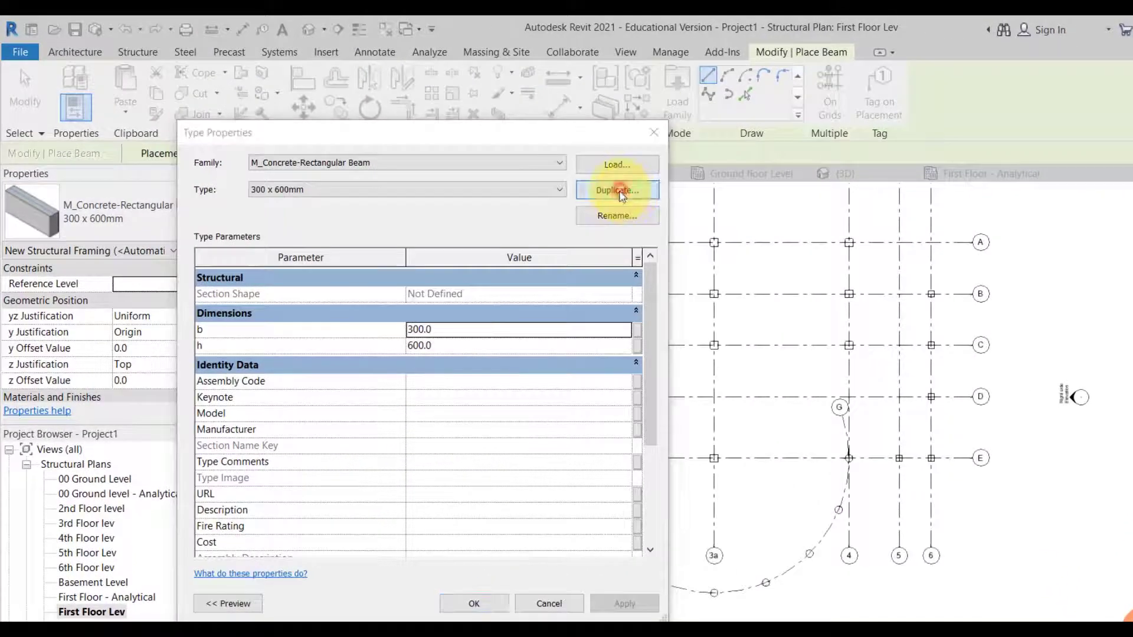
{"action": "left_click", "coordinate": [619, 194]}
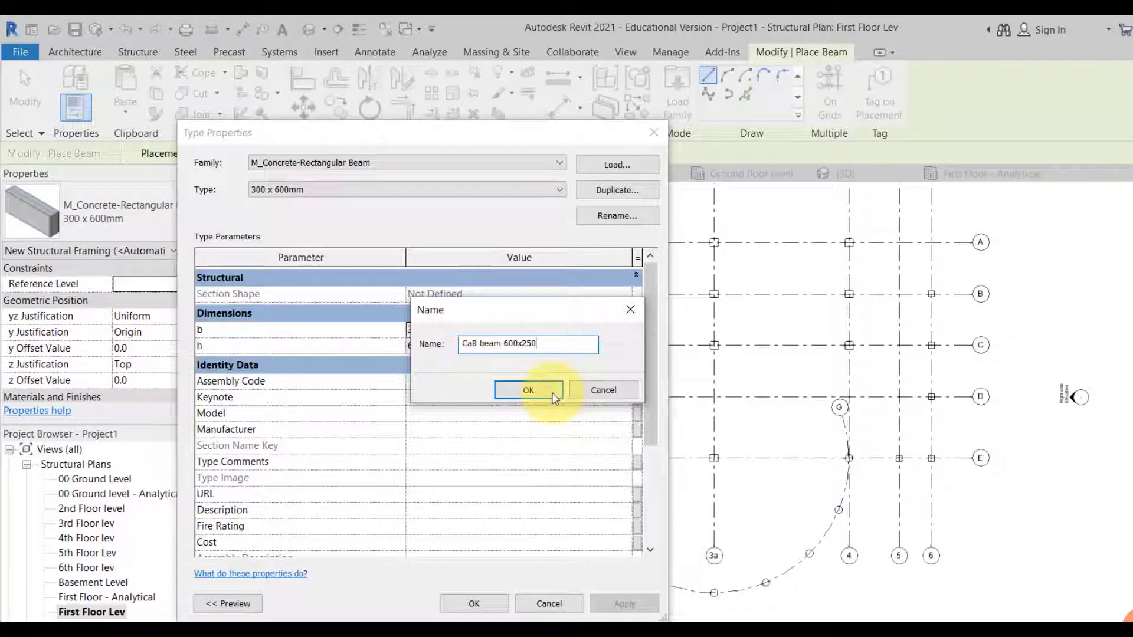
{"action": "left_click", "coordinate": [520, 391]}
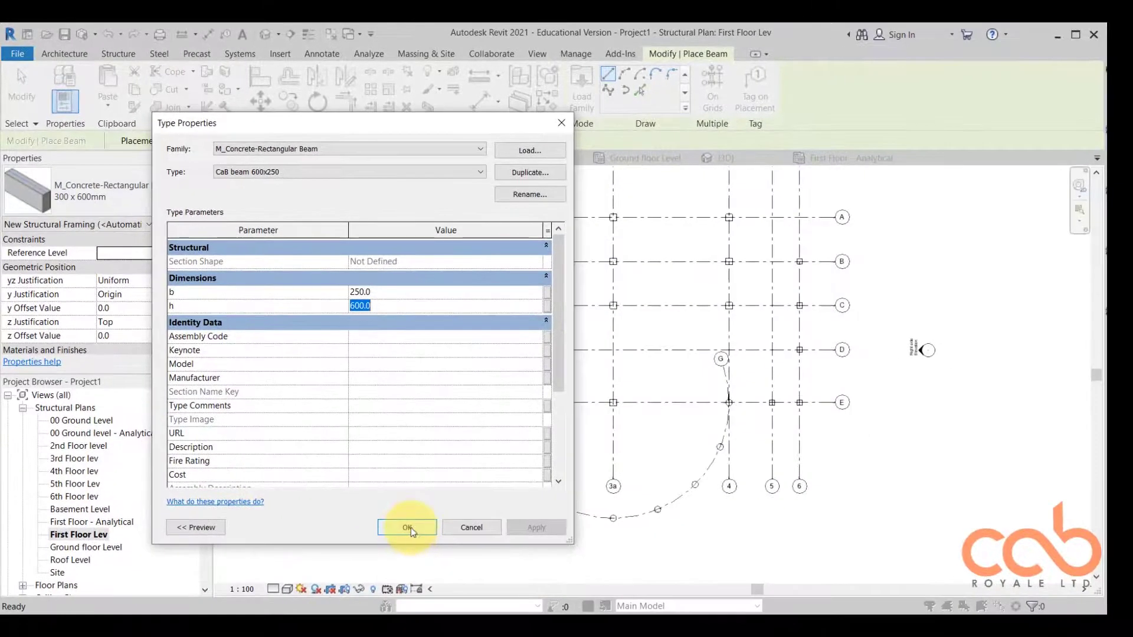
{"action": "left_click", "coordinate": [407, 527]}
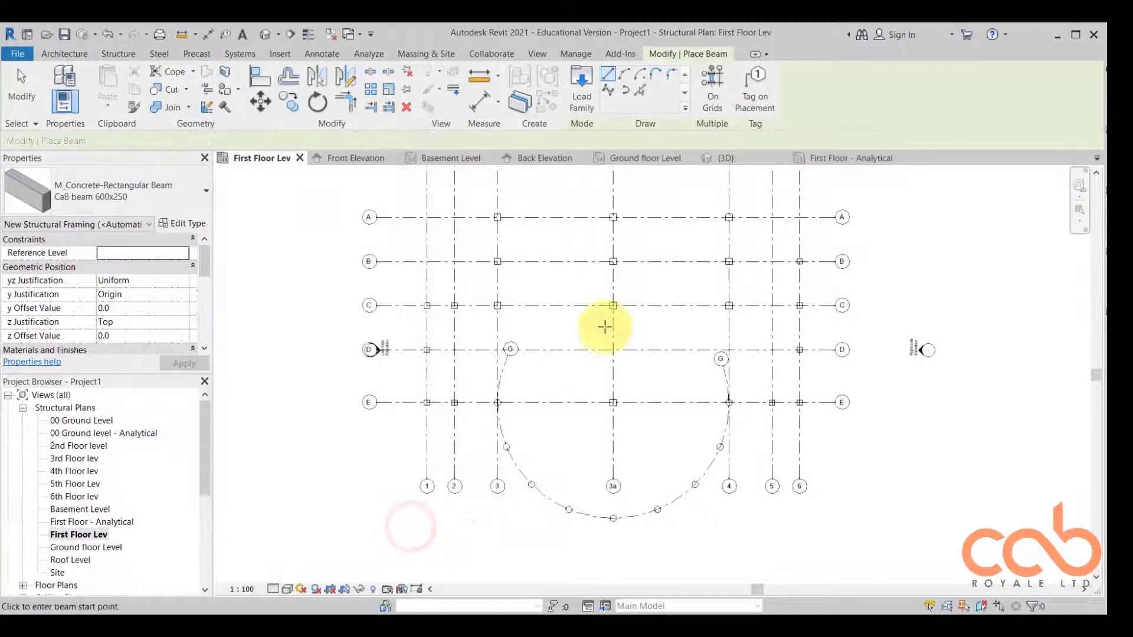
Chain beams from 3/A via 3a/A to 4/A, down to 4/B, then along B to 6
{"action": "middle_click_drag", "start_coordinate": [607, 324], "coordinate": [578, 358]}
{"action": "scroll", "coordinate": [578, 358], "scroll_direction": "down", "scroll_amount": 1}
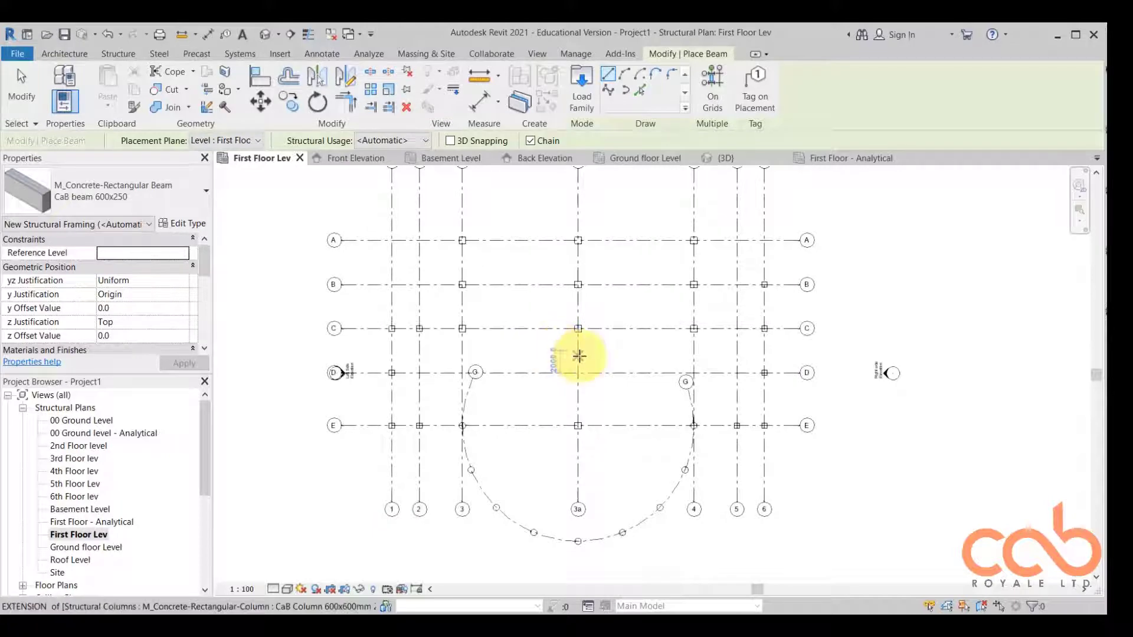
{"action": "scroll", "coordinate": [506, 244], "scroll_direction": "up", "scroll_amount": 3}
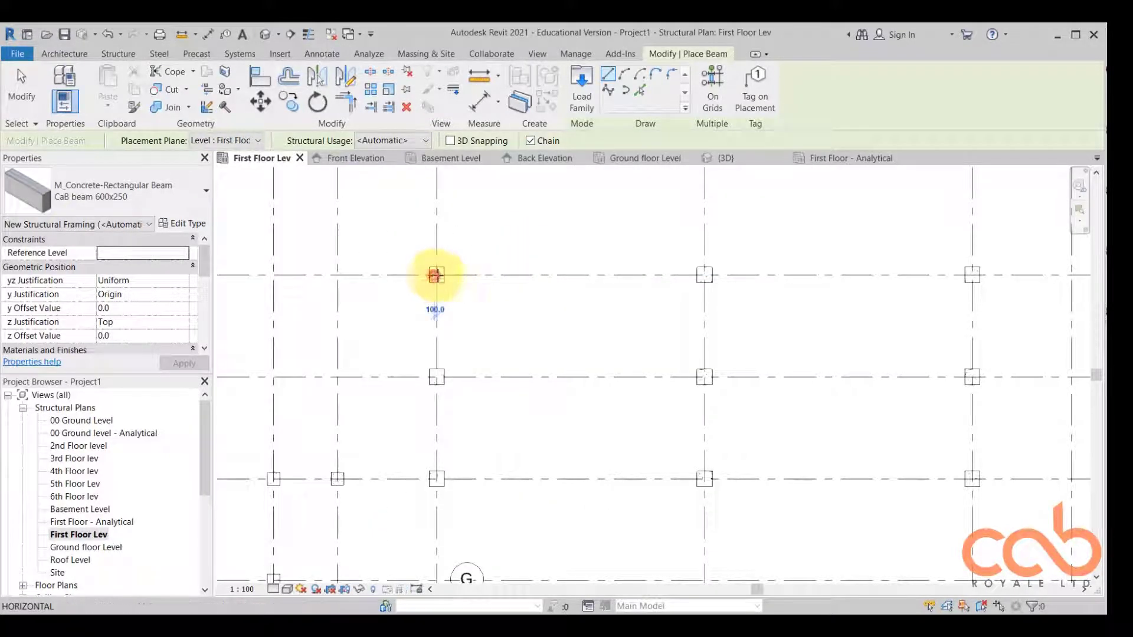
{"action": "left_click", "coordinate": [436, 275]}
{"action": "left_click", "coordinate": [707, 277]}
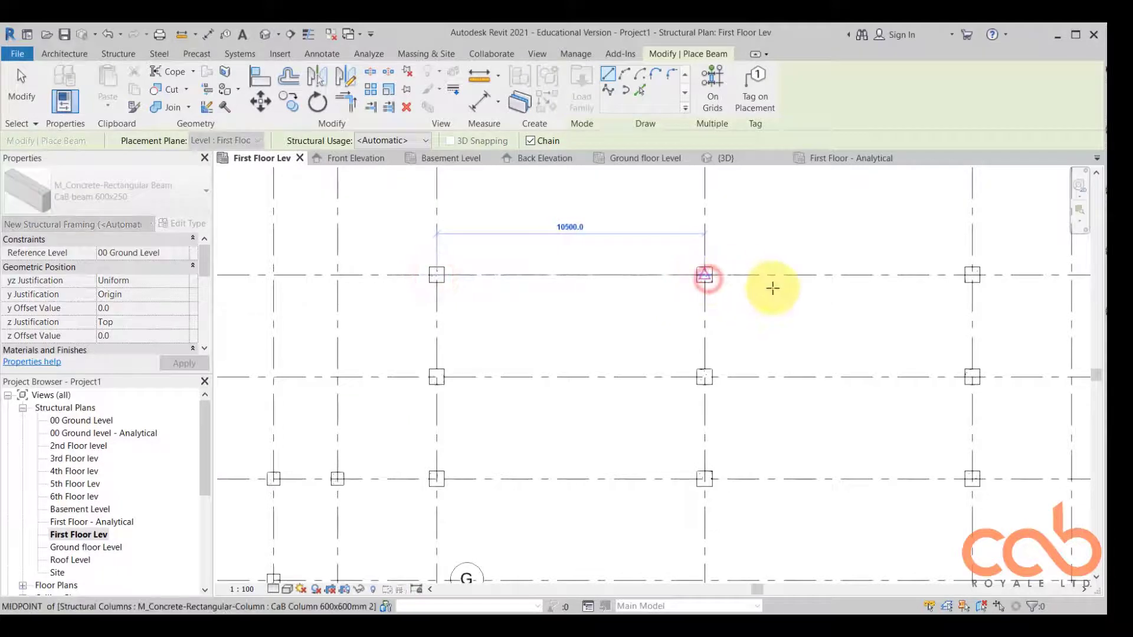
{"action": "middle_click_drag", "start_coordinate": [771, 285], "coordinate": [645, 325]}
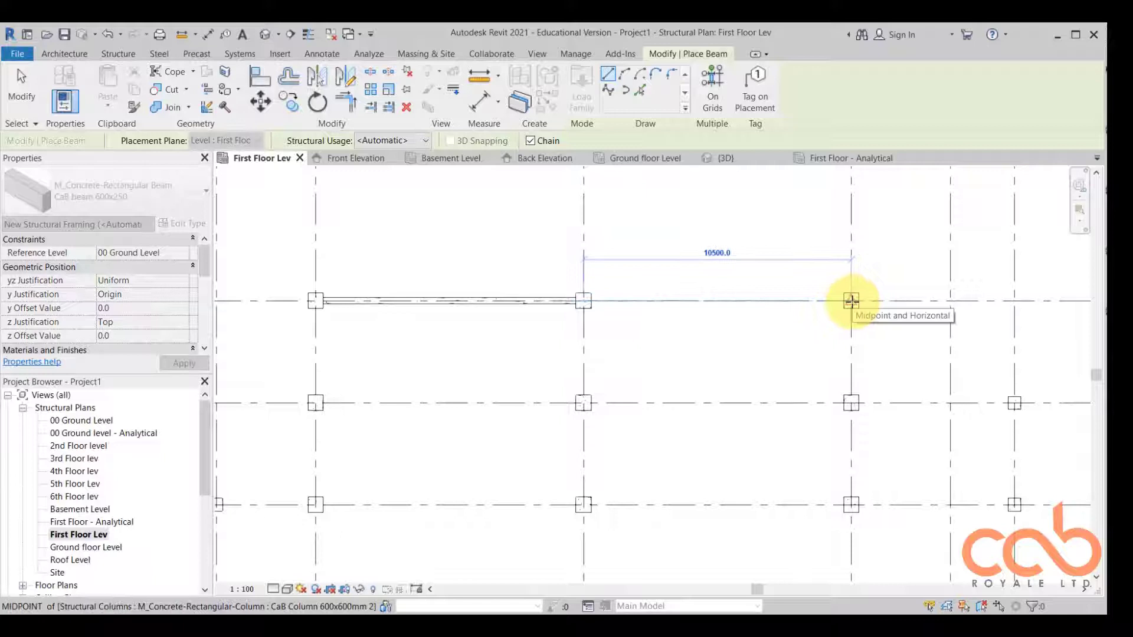
{"action": "left_click", "coordinate": [852, 301]}
{"action": "scroll", "coordinate": [852, 302], "scroll_direction": "down", "scroll_amount": 2}
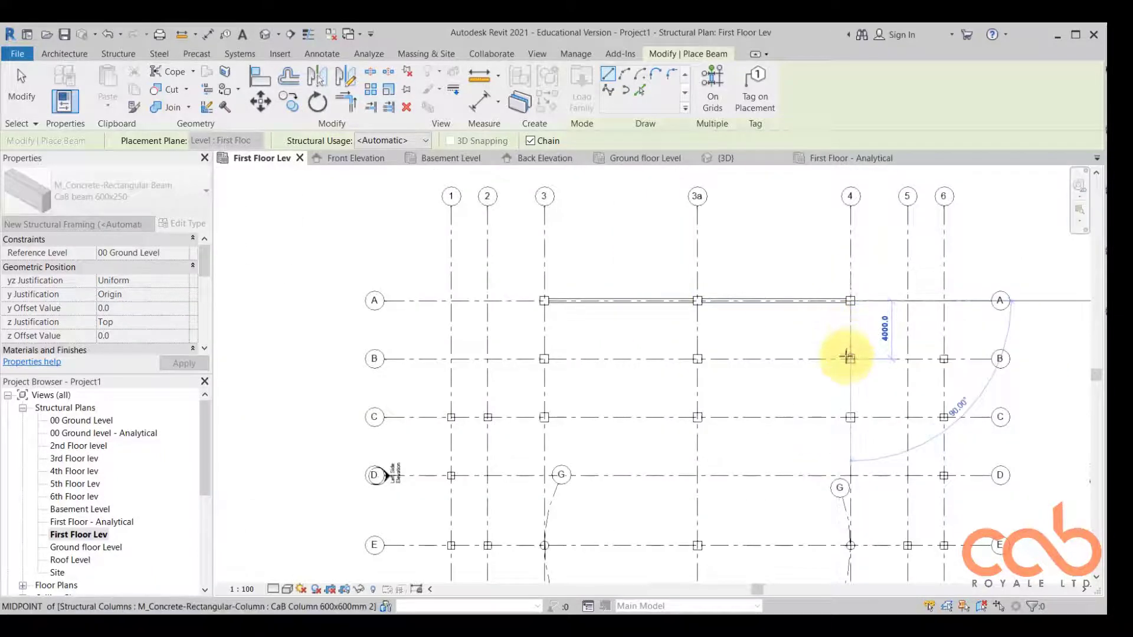
{"action": "left_click", "coordinate": [850, 360]}
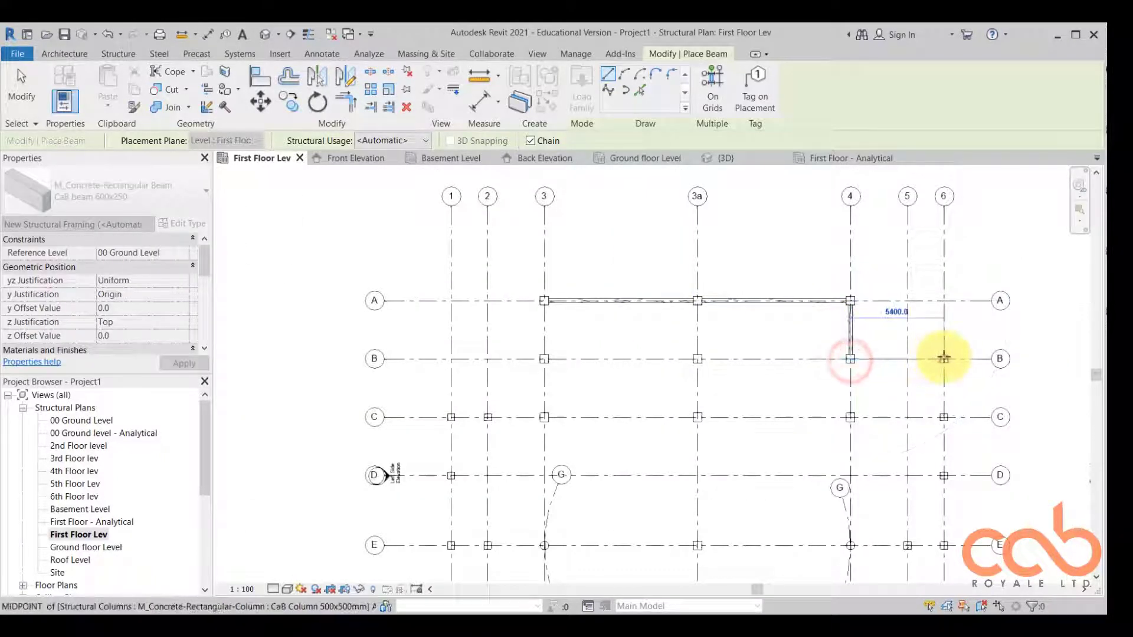
{"action": "left_click", "coordinate": [944, 357]}
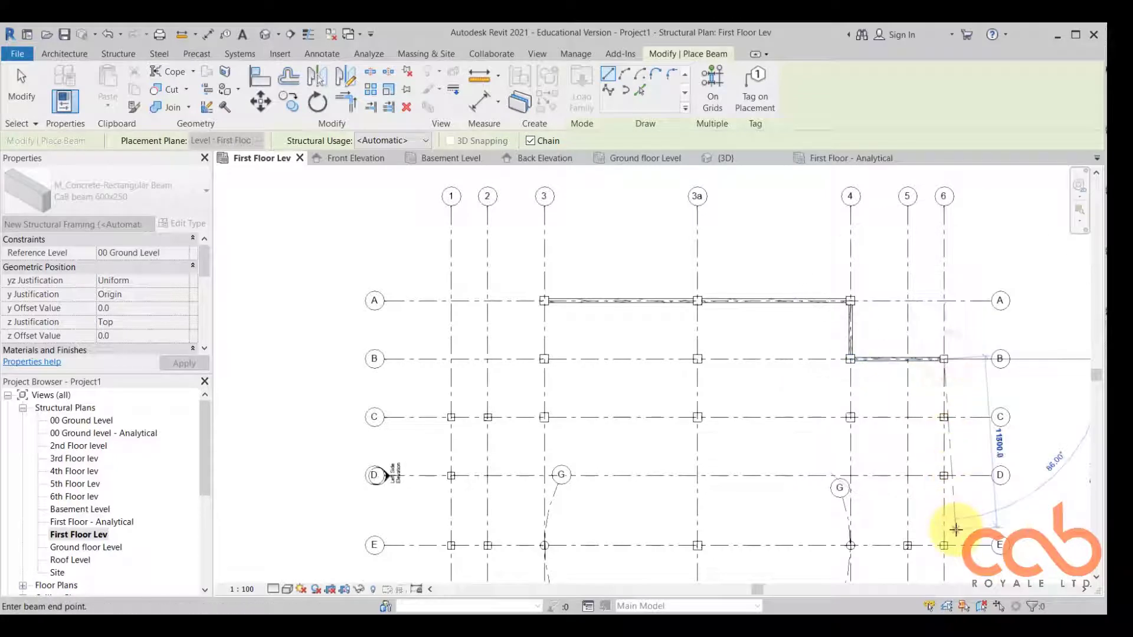
{"action": "middle_click_drag", "start_coordinate": [961, 531], "coordinate": [896, 436]}
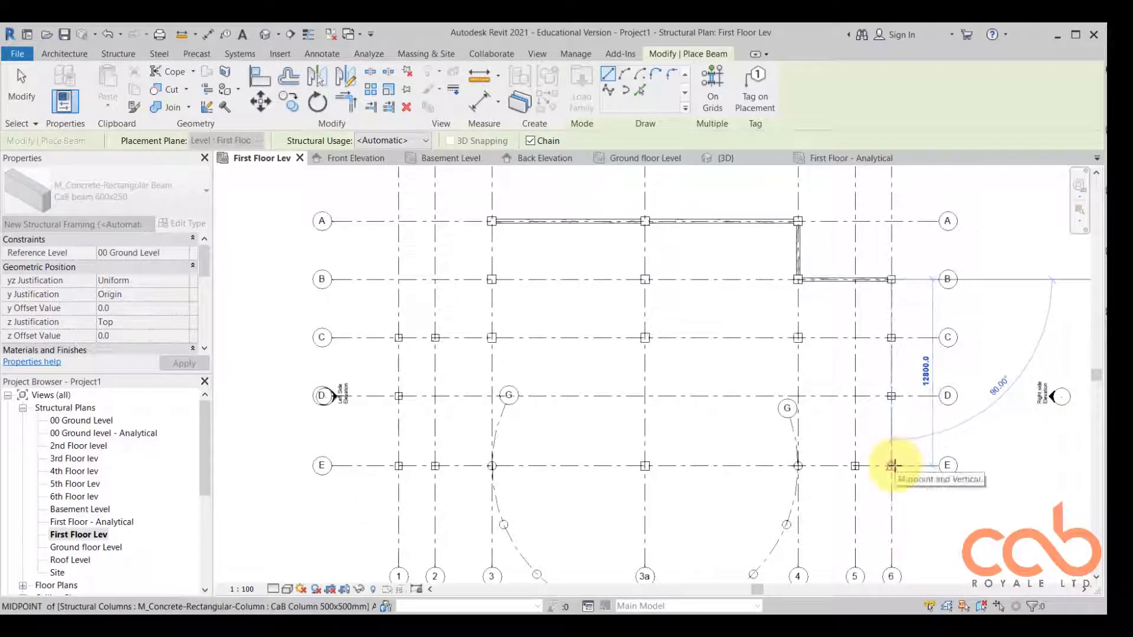
End the chain with a beam along grid 6 from B to E and stop placing beams
{"action": "left_click", "coordinate": [893, 466]}
{"action": "key", "text": "Escape"}
{"action": "scroll", "coordinate": [903, 448], "scroll_direction": "up", "scroll_amount": 2}
{"action": "key", "text": "Escape"}
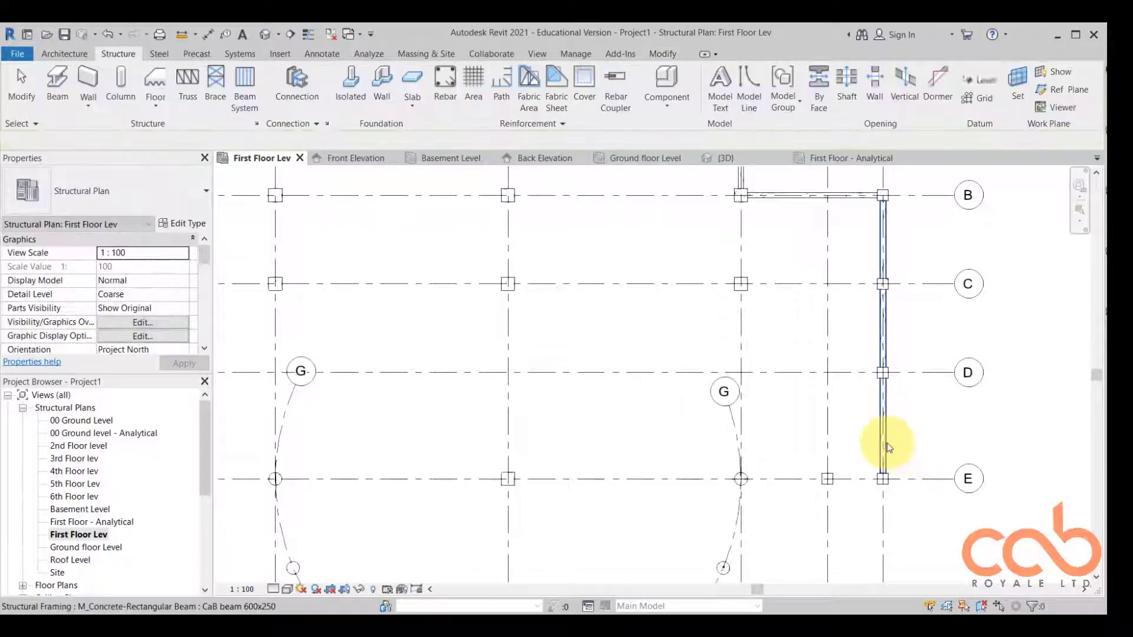
Select the placed beams on grids 6 and A to check them
{"action": "left_click", "coordinate": [887, 443]}
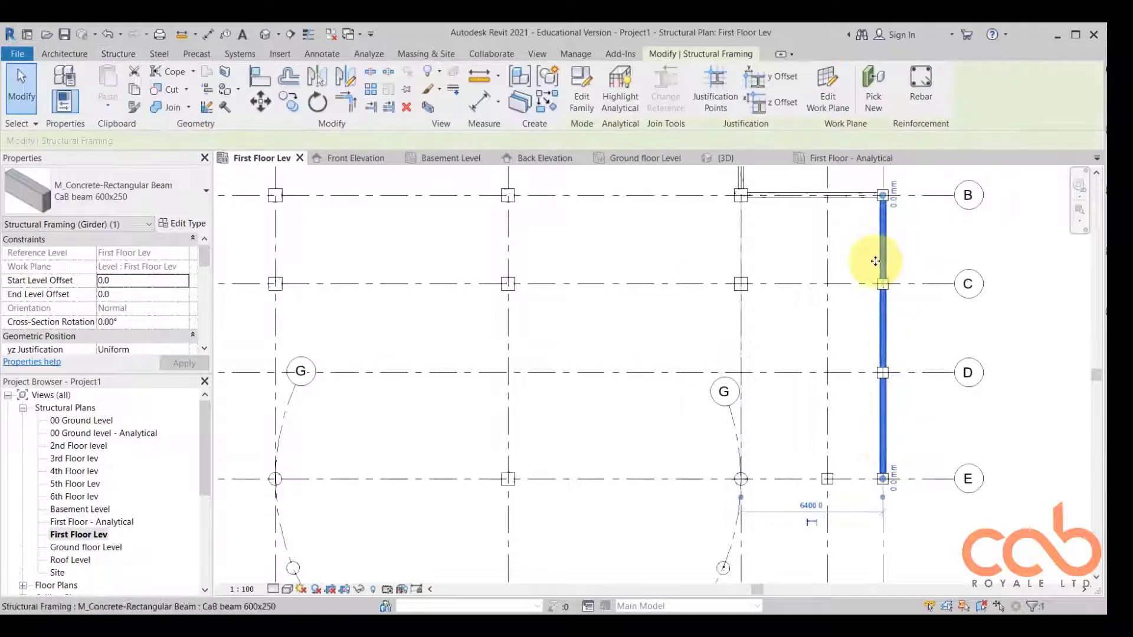
{"action": "middle_click_drag", "start_coordinate": [875, 261], "coordinate": [840, 338]}
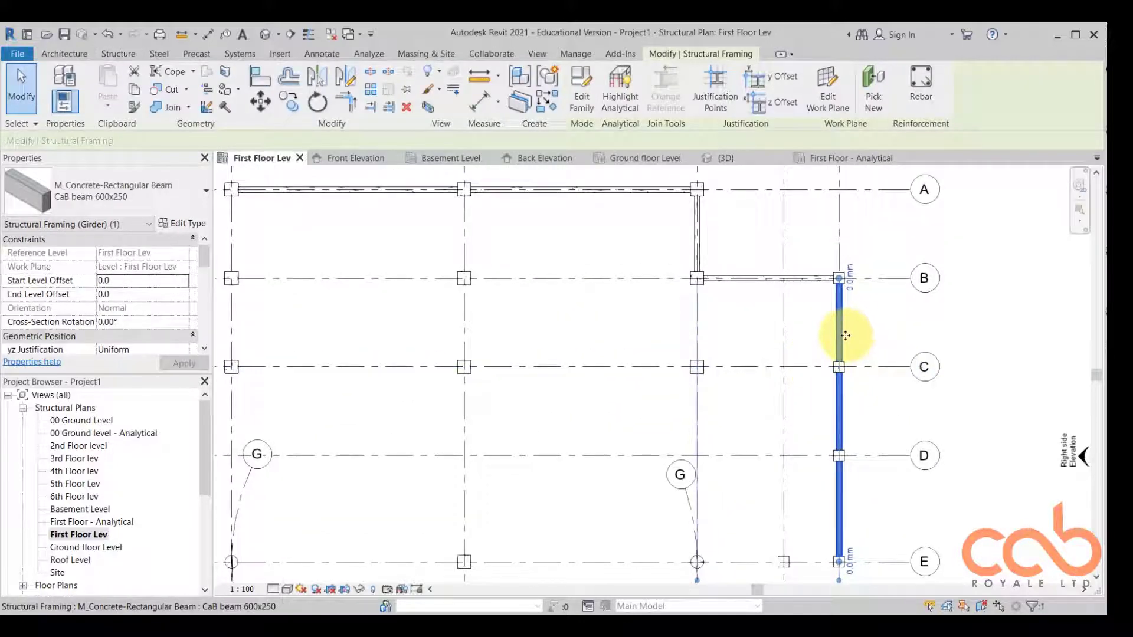
{"action": "left_click", "coordinate": [879, 326]}
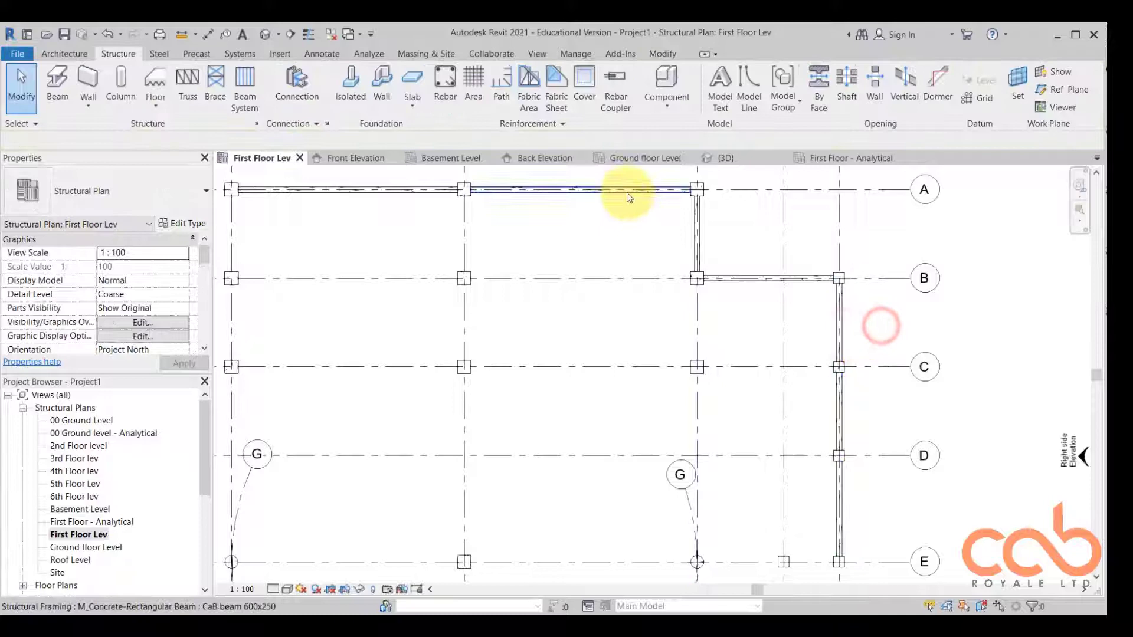
{"action": "left_click_drag", "start_coordinate": [626, 192], "coordinate": [417, 195]}
{"action": "left_click", "coordinate": [417, 186]}
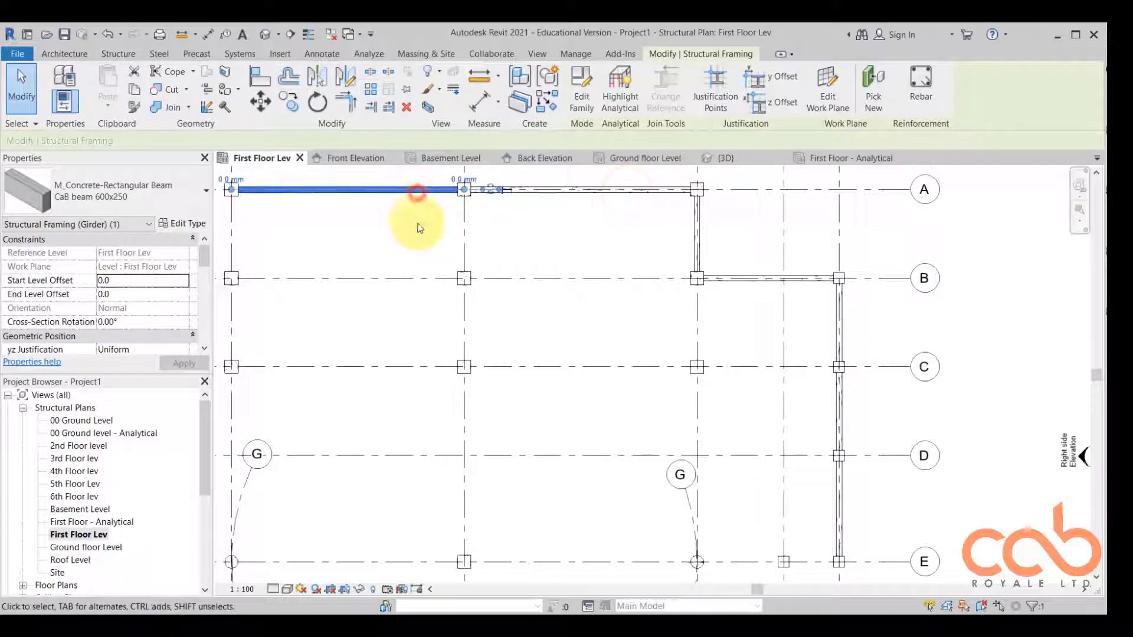
{"action": "left_click", "coordinate": [561, 239]}
{"action": "scroll", "coordinate": [630, 247], "scroll_direction": "down", "scroll_amount": 3}
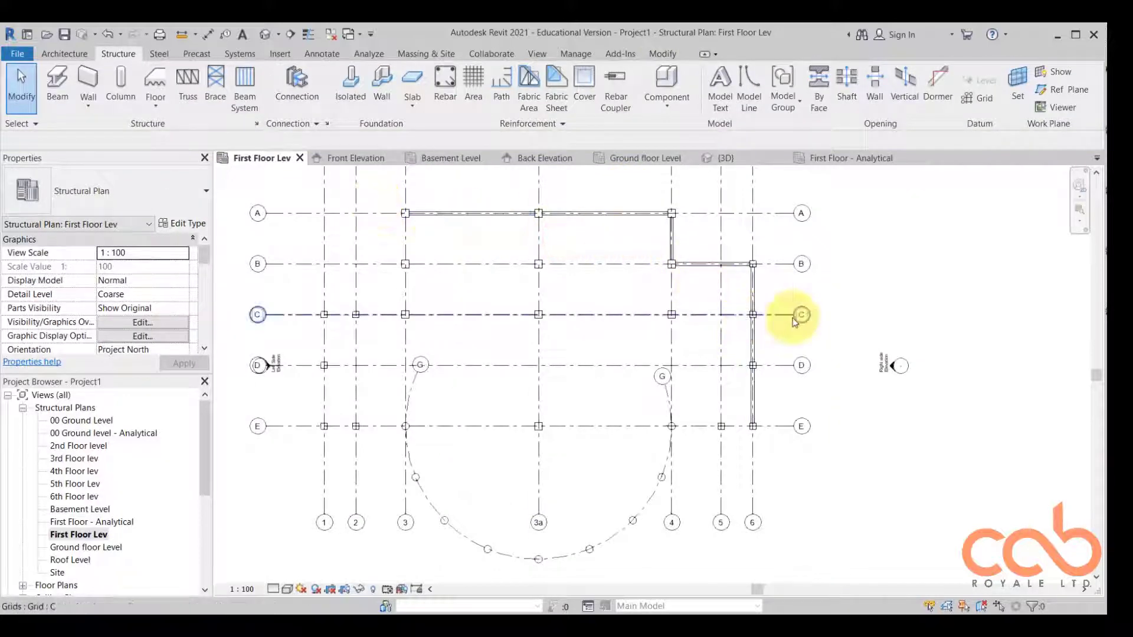
{"action": "scroll", "coordinate": [799, 314], "scroll_direction": "up", "scroll_amount": 3}
{"action": "left_click", "coordinate": [725, 345]}
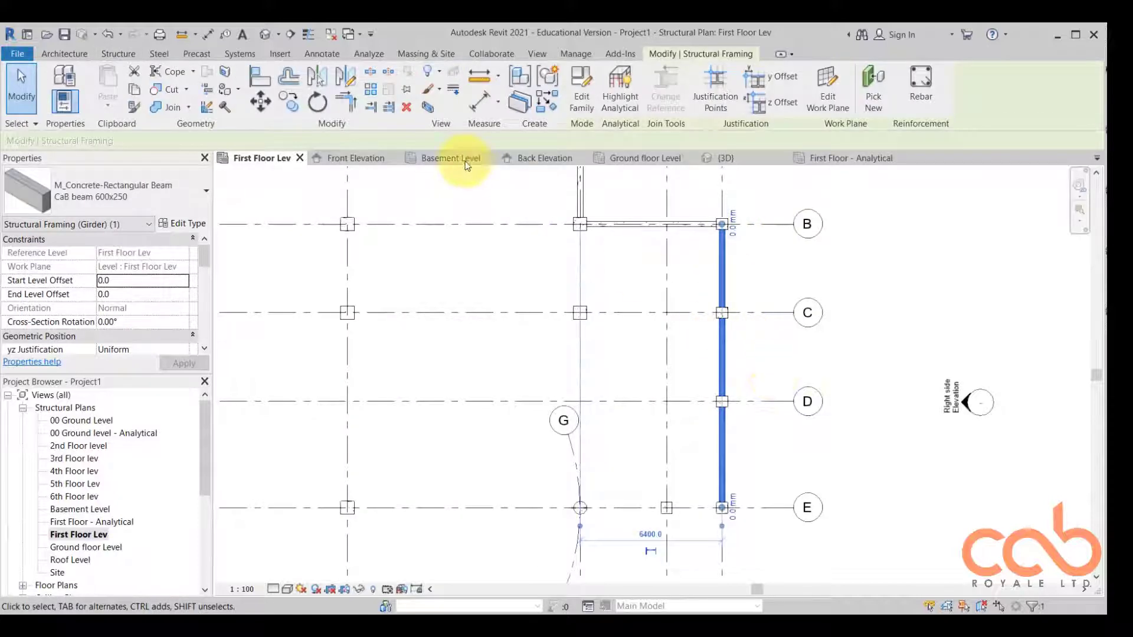
Delete the grid 6 beam and select the beam along grid B
{"action": "left_click", "coordinate": [407, 108]}
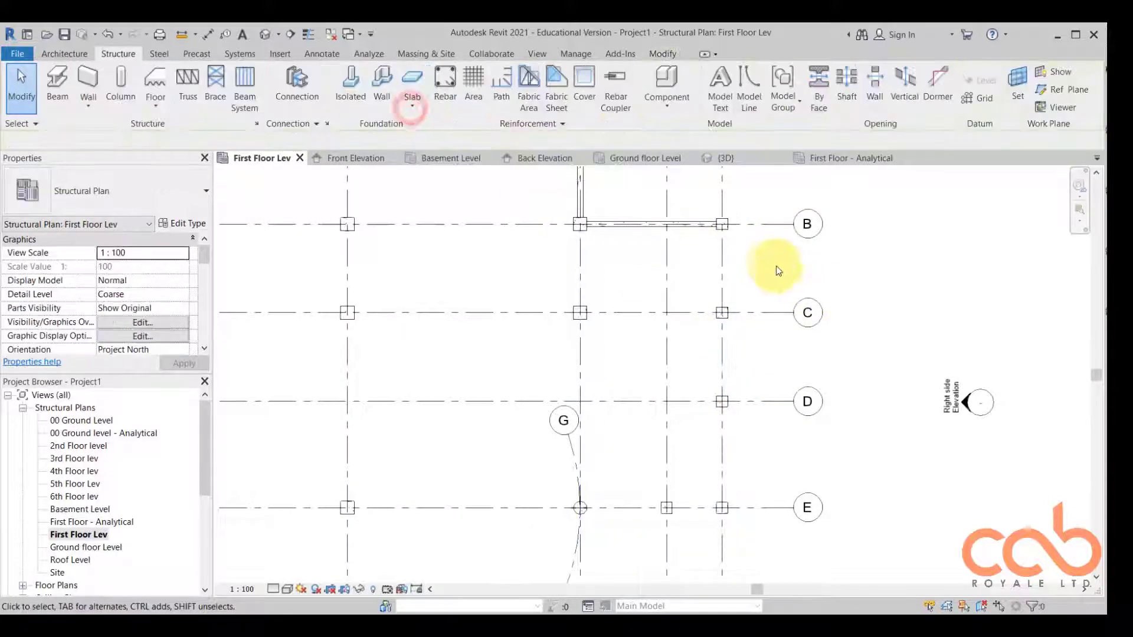
{"action": "middle_click_drag", "start_coordinate": [773, 266], "coordinate": [735, 258]}
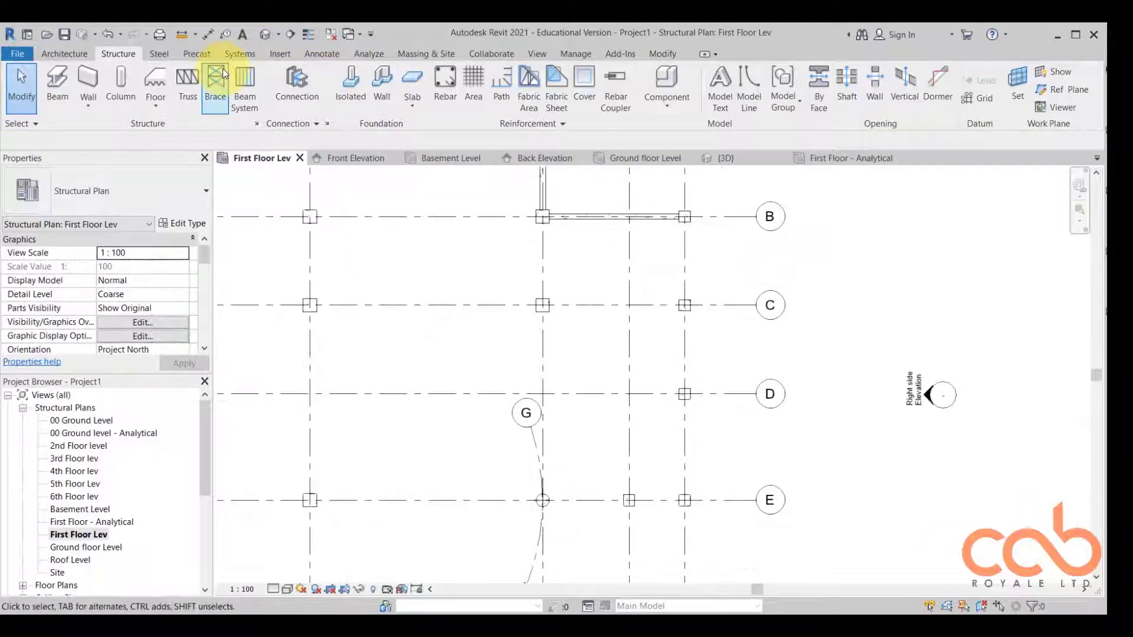
{"action": "left_click", "coordinate": [596, 218]}
{"action": "scroll", "coordinate": [595, 215], "scroll_direction": "up", "scroll_amount": 5}
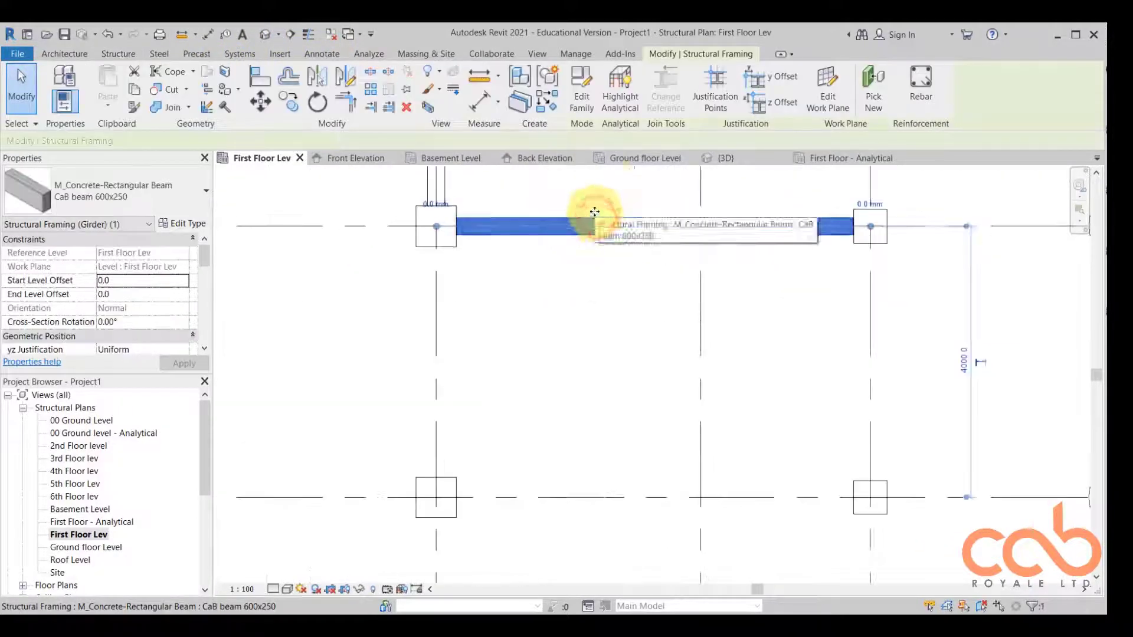
{"action": "scroll", "coordinate": [526, 185], "scroll_direction": "down", "scroll_amount": 3}
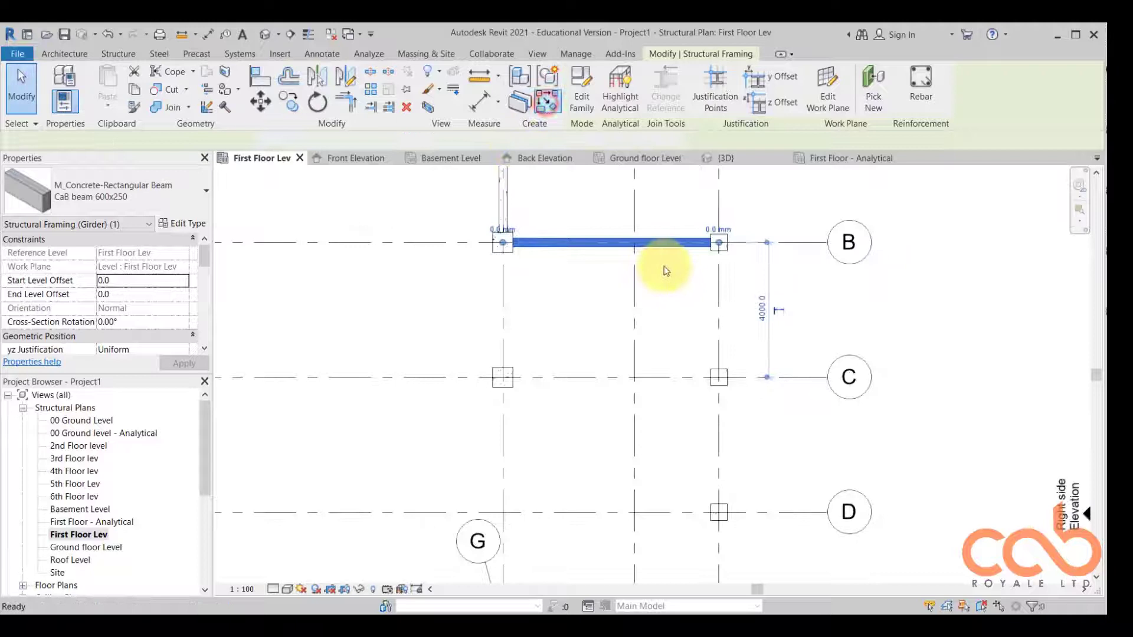
{"action": "scroll", "coordinate": [666, 271], "scroll_direction": "down", "scroll_amount": 2}
Chain beams down grid 6 through C and D to E, then along E to grid 4
{"action": "key", "text": "c"}
{"action": "key", "text": "s"}
{"action": "left_click", "coordinate": [700, 253]}
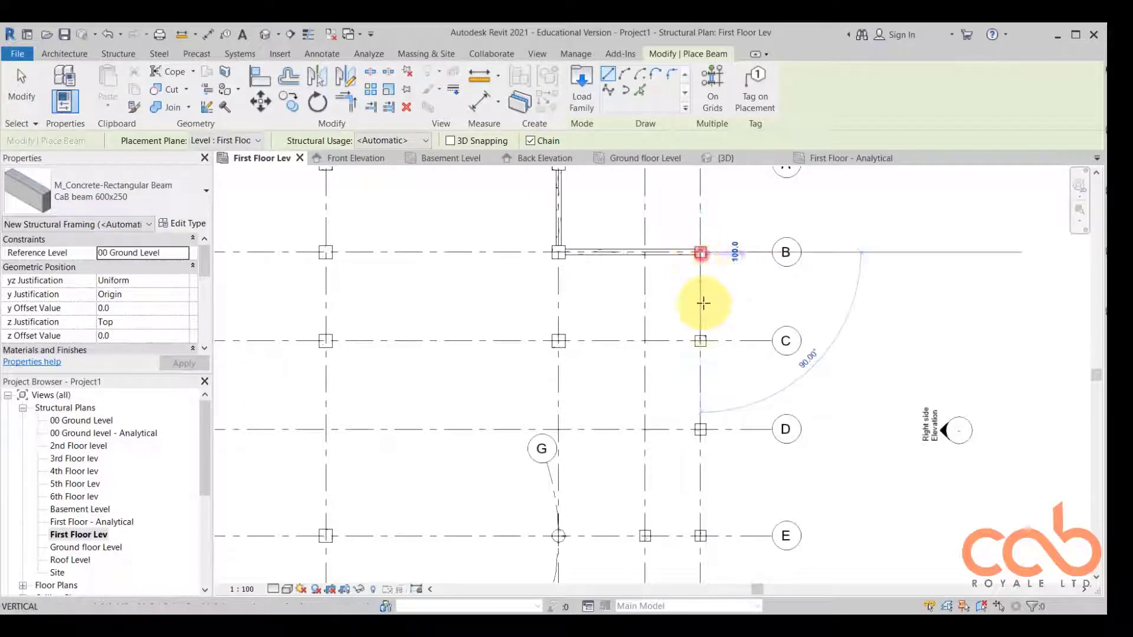
{"action": "left_click", "coordinate": [701, 341]}
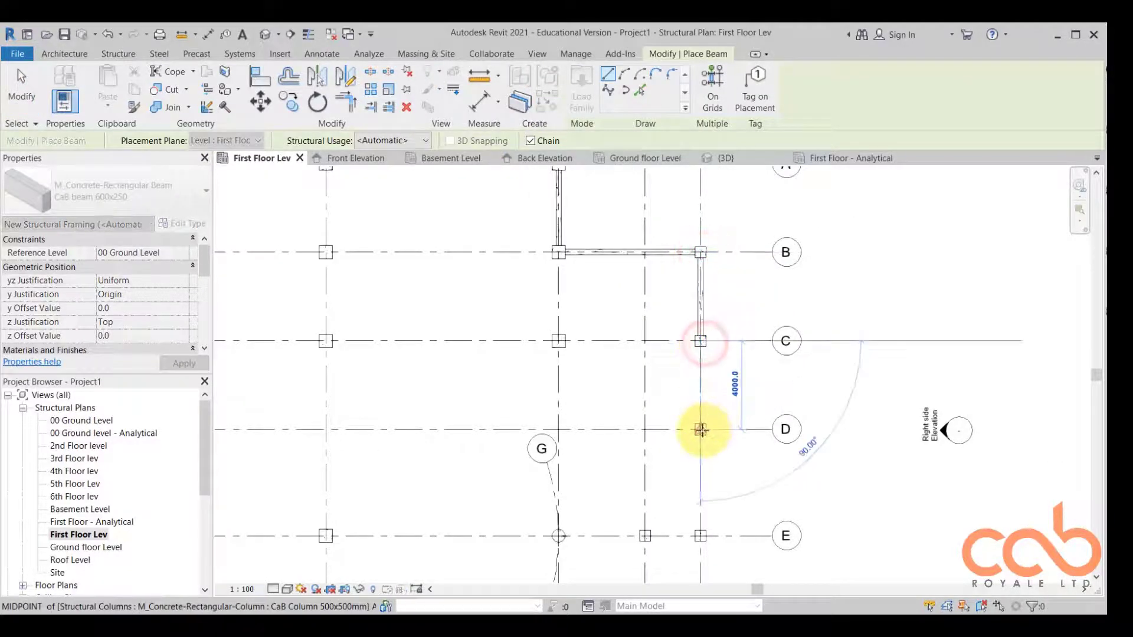
{"action": "left_click", "coordinate": [700, 430]}
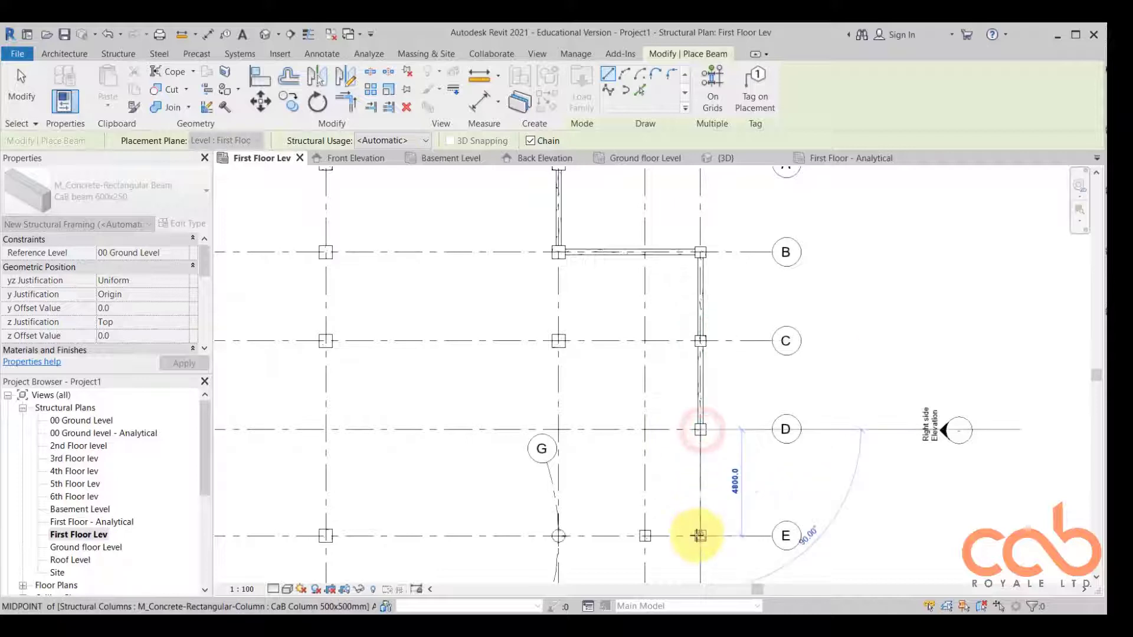
{"action": "left_click", "coordinate": [700, 536]}
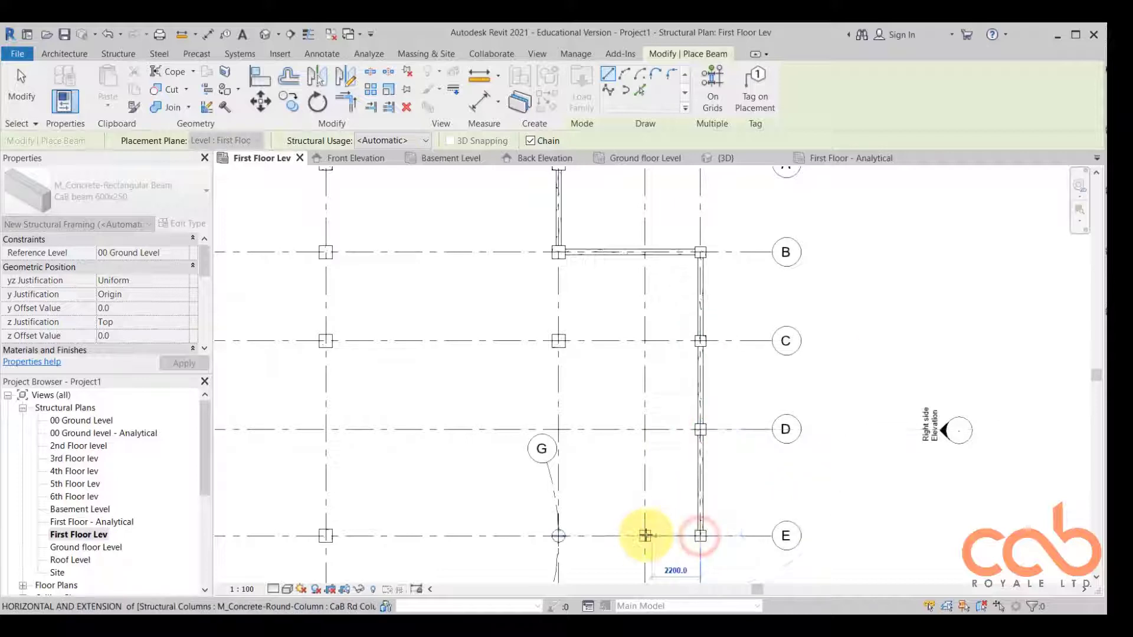
{"action": "left_click", "coordinate": [645, 535]}
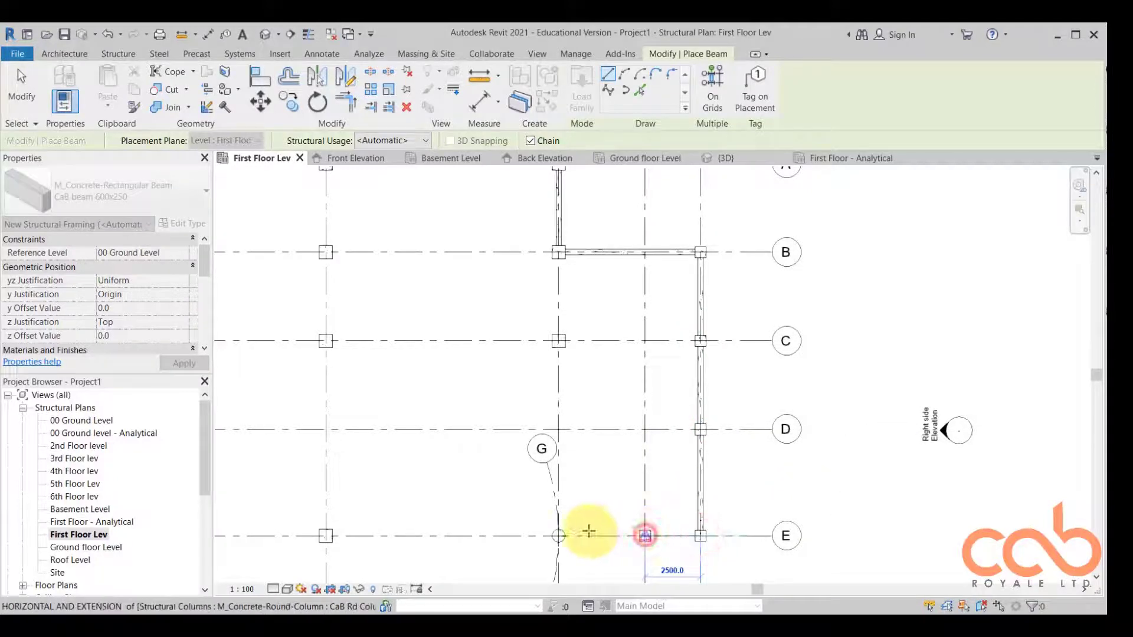
{"action": "left_click", "coordinate": [558, 536]}
{"action": "scroll", "coordinate": [748, 463], "scroll_direction": "down", "scroll_amount": 4}
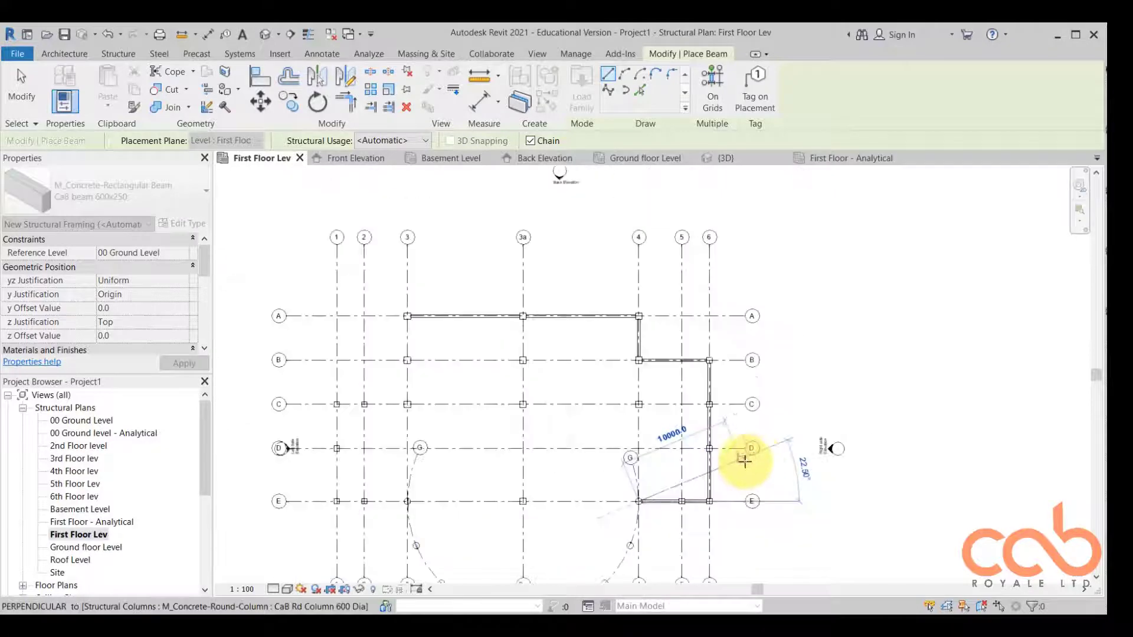
{"action": "key", "text": "Escape"}
{"action": "key", "text": "Escape"}
{"action": "middle_click_drag", "start_coordinate": [551, 460], "coordinate": [554, 396]}
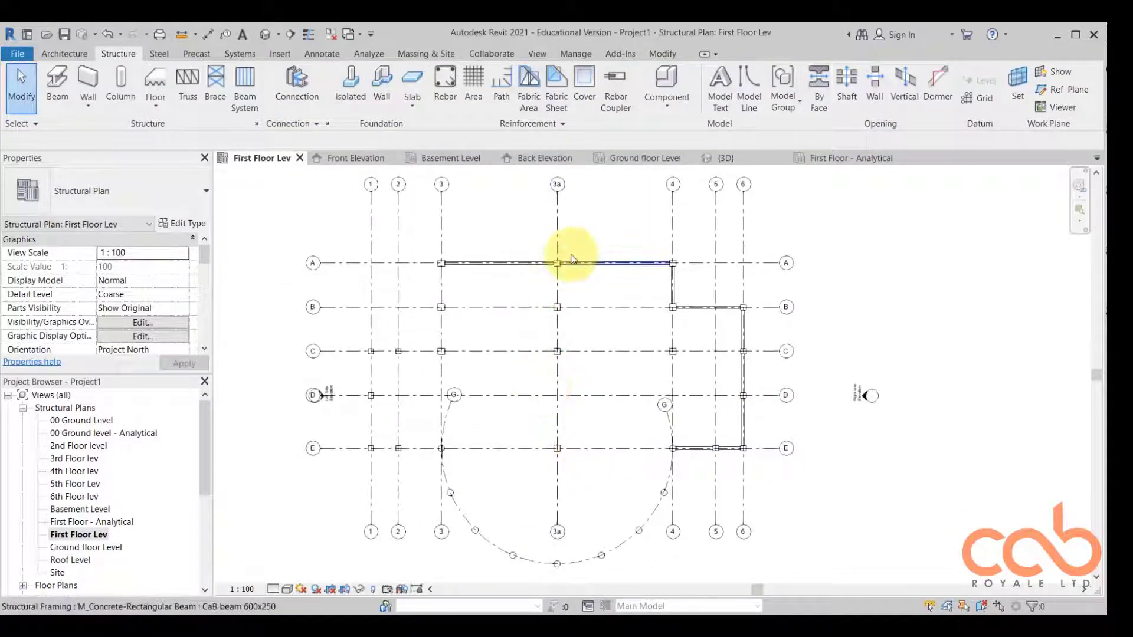
Switch Beam to On Grids and place beams along grids B, C, E, 1 and 3
{"action": "left_click", "coordinate": [55, 79]}
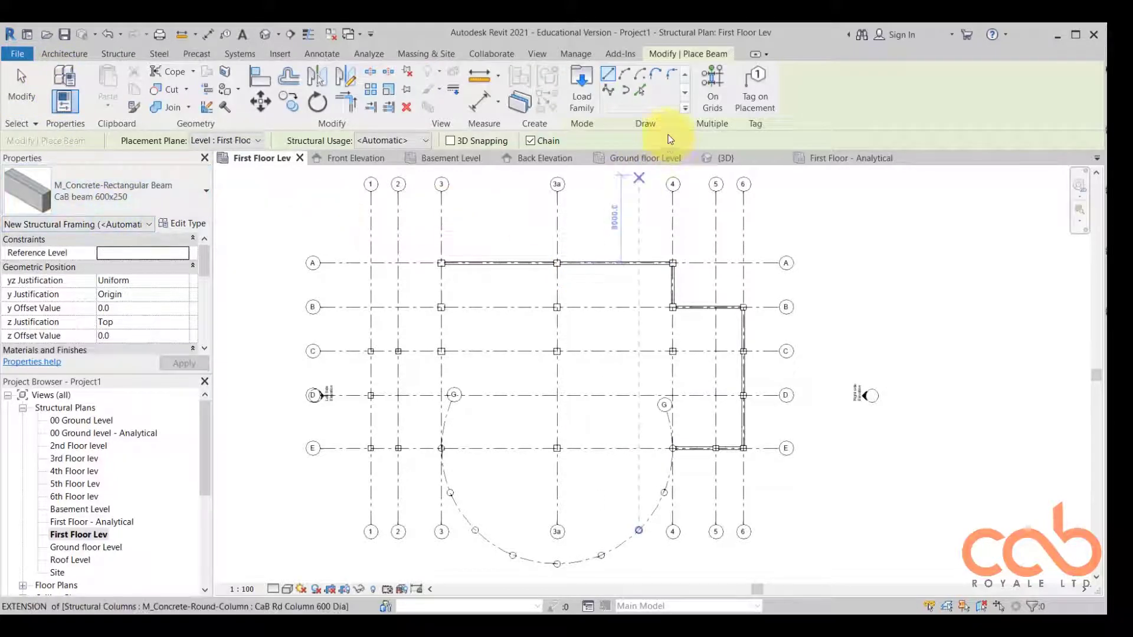
{"action": "left_click", "coordinate": [716, 80]}
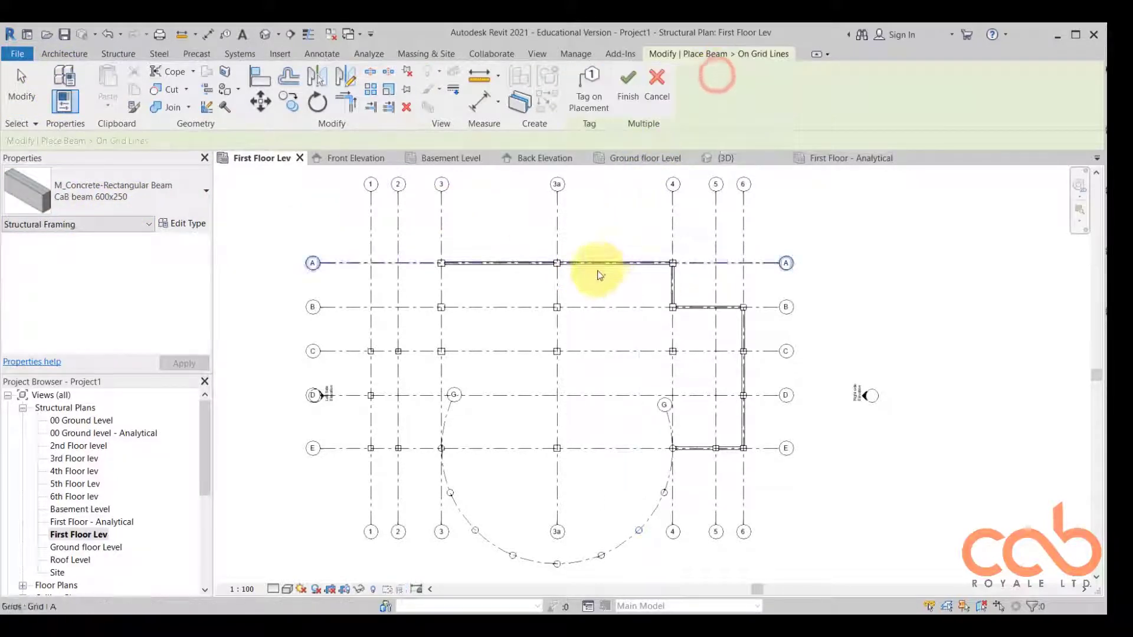
{"action": "left_click", "coordinate": [583, 310]}
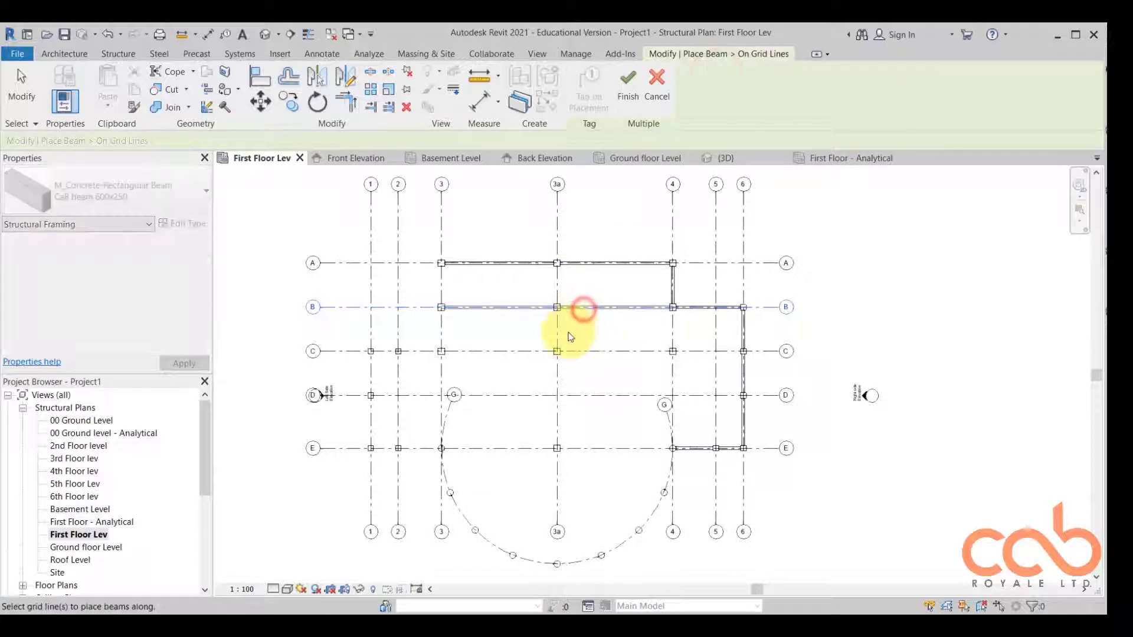
{"action": "left_click", "coordinate": [594, 355]}
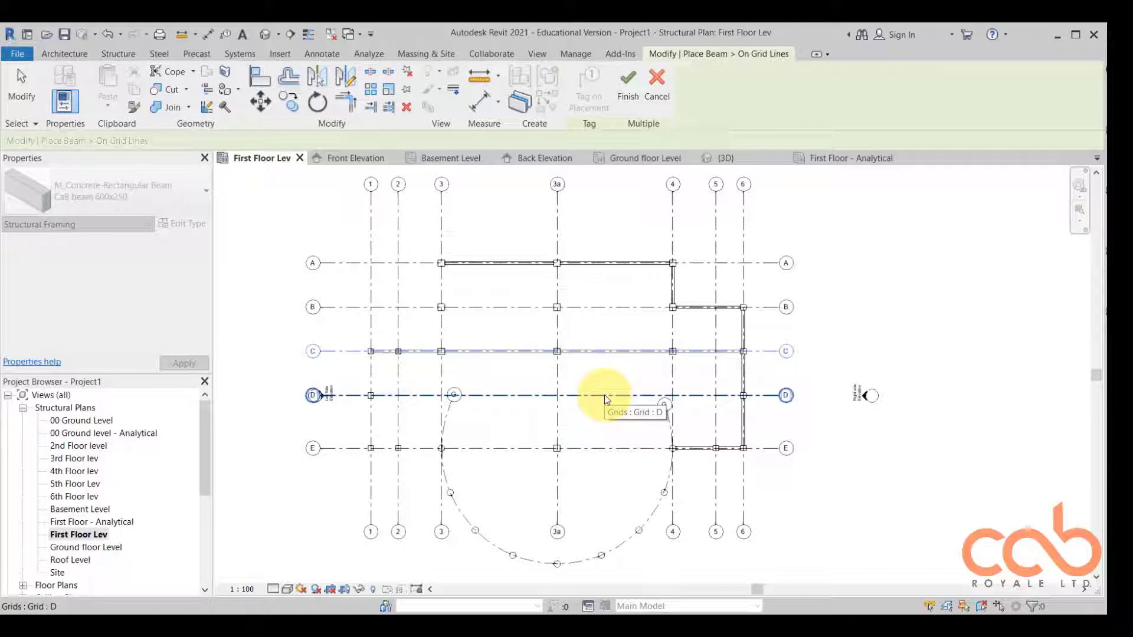
{"action": "left_click", "coordinate": [587, 450]}
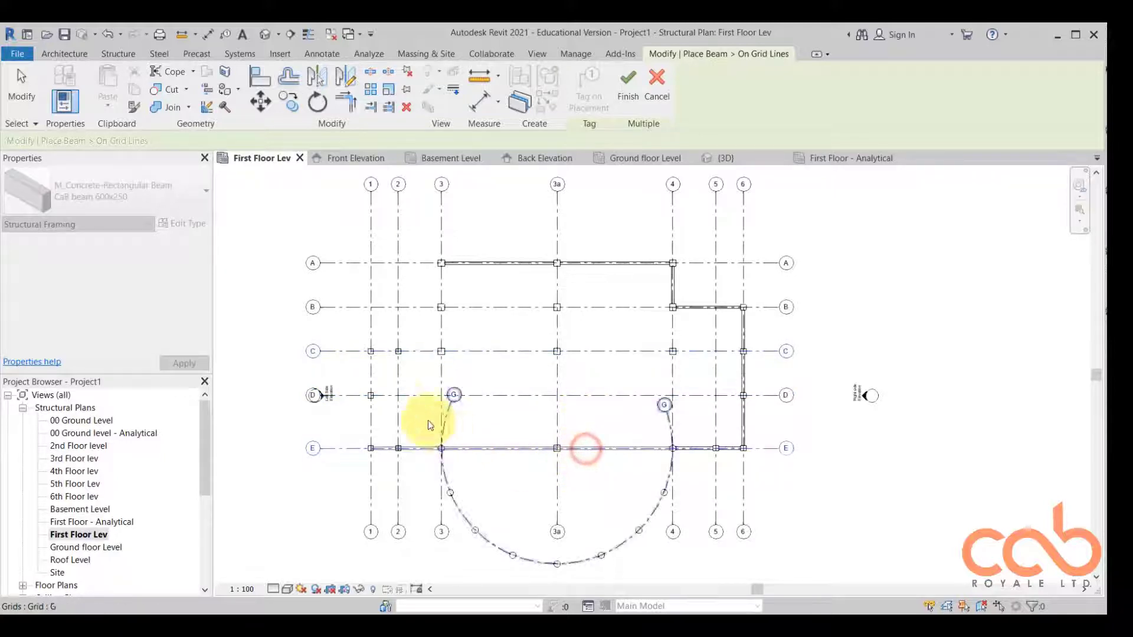
{"action": "left_click", "coordinate": [373, 417]}
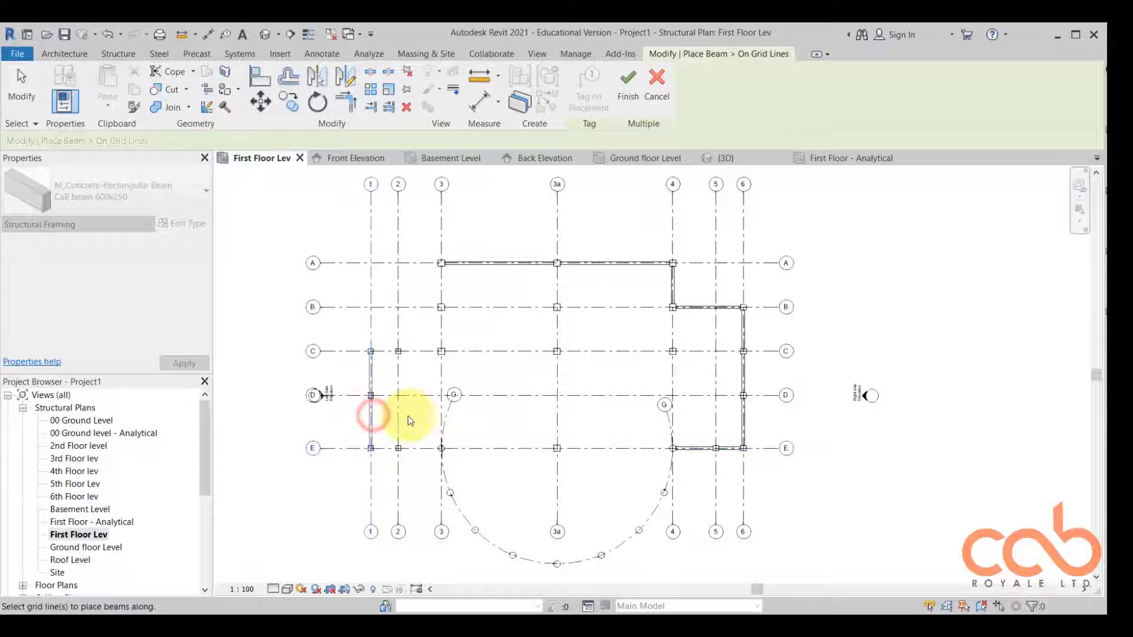
{"action": "left_click", "coordinate": [424, 358]}
{"action": "left_click", "coordinate": [442, 327]}
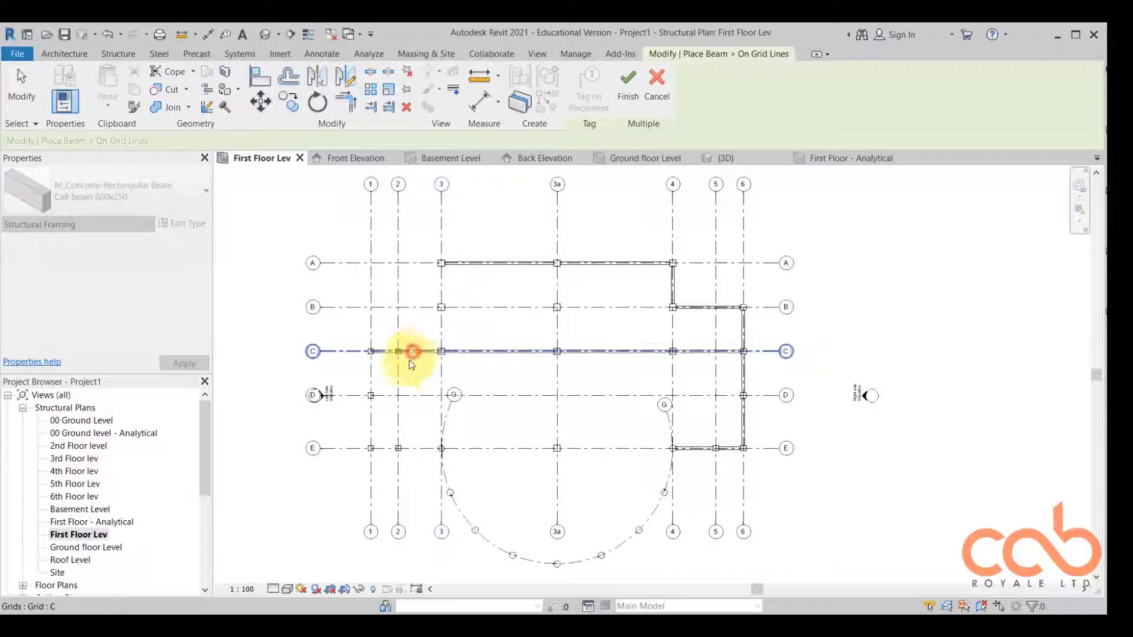
{"action": "left_click", "coordinate": [371, 375]}
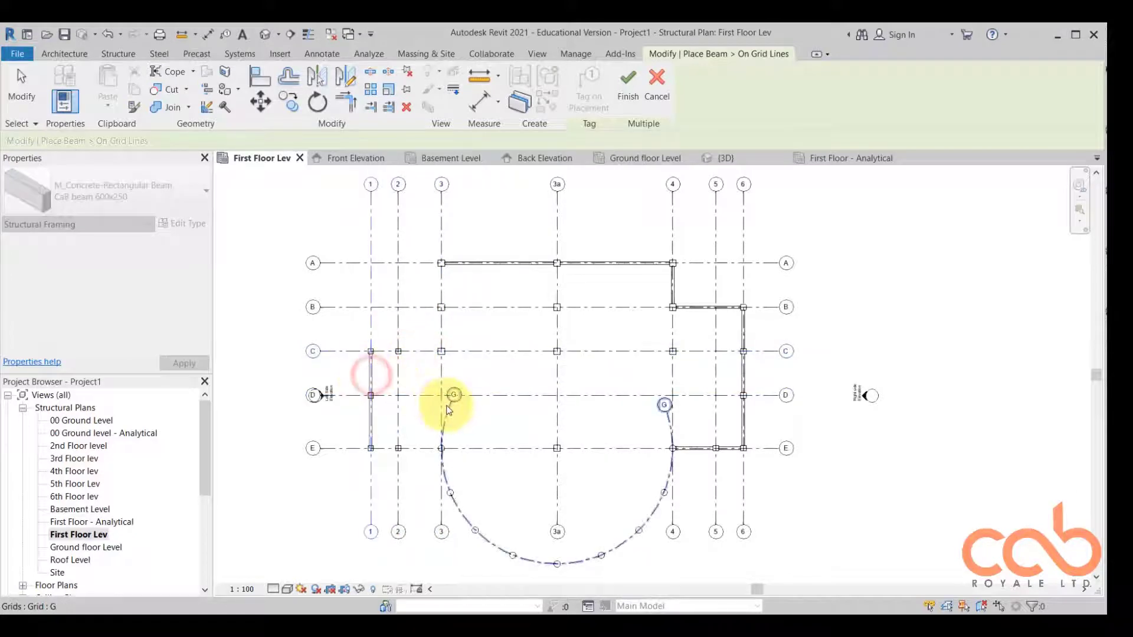
Add grid beams along E, 1, 3, the curved grid G and 3a
{"action": "scroll", "coordinate": [414, 456], "scroll_direction": "up", "scroll_amount": 3}
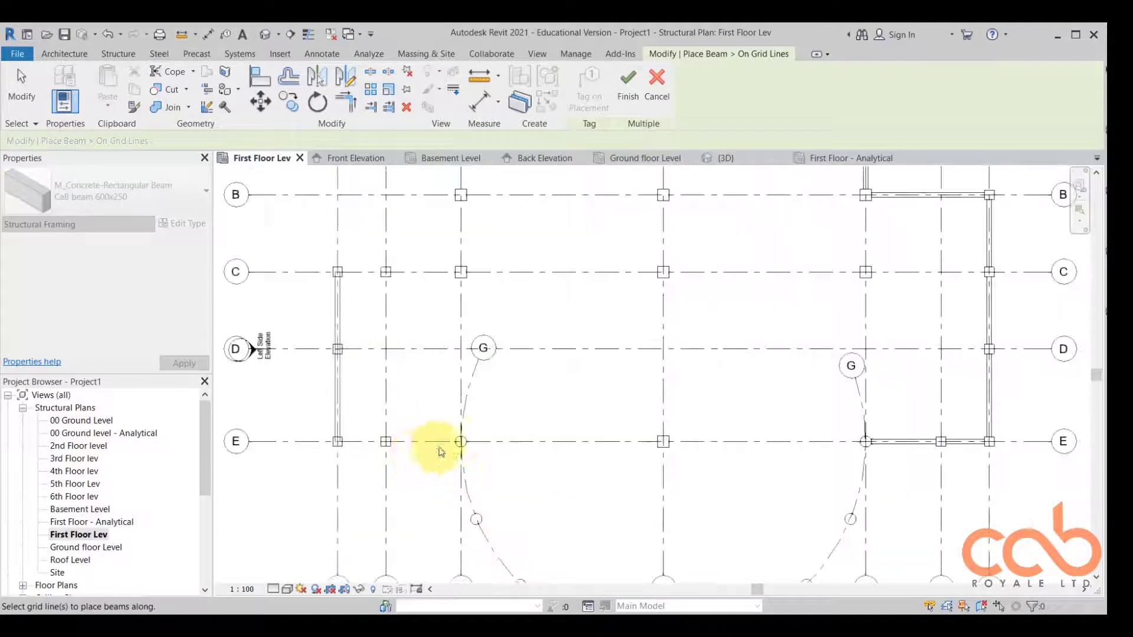
{"action": "left_click", "coordinate": [430, 441]}
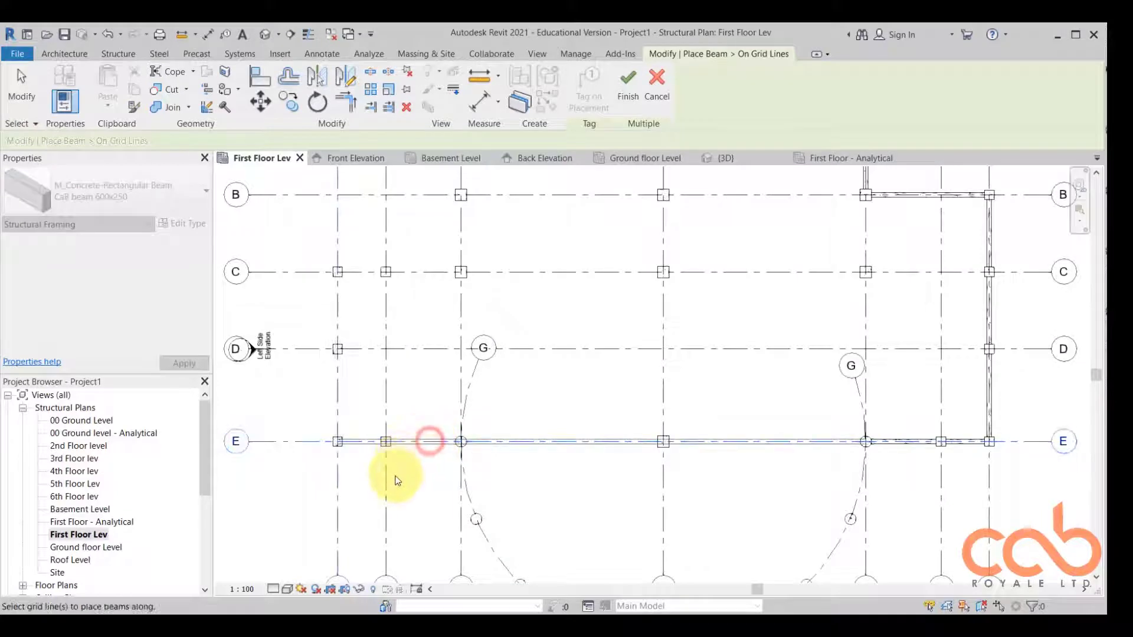
{"action": "scroll", "coordinate": [497, 466], "scroll_direction": "down", "scroll_amount": 3}
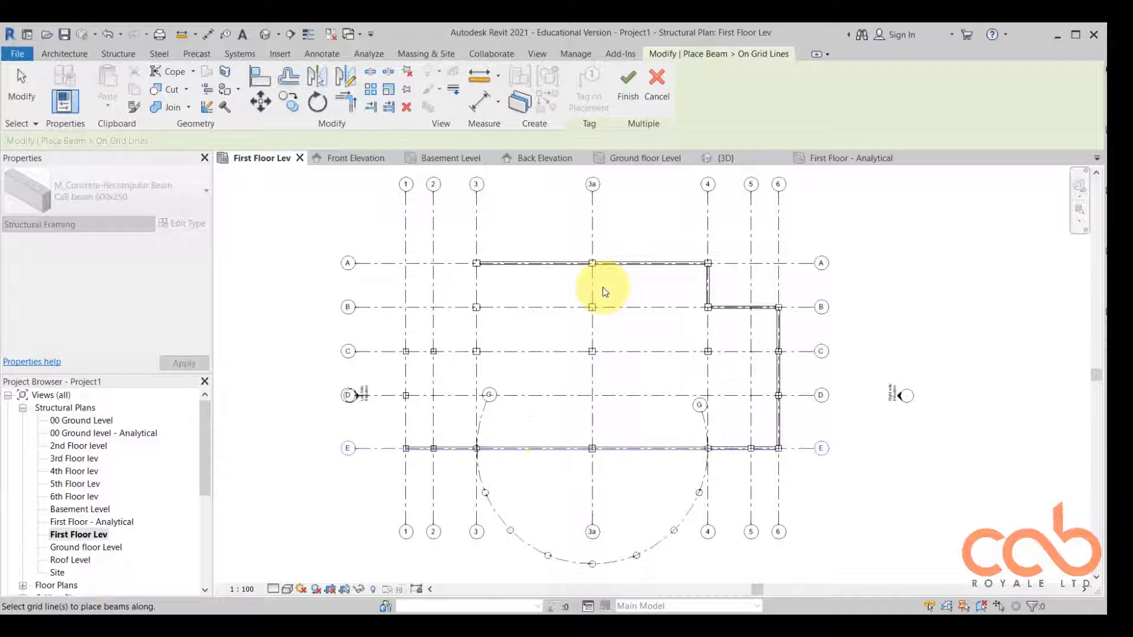
{"action": "left_click", "coordinate": [407, 371]}
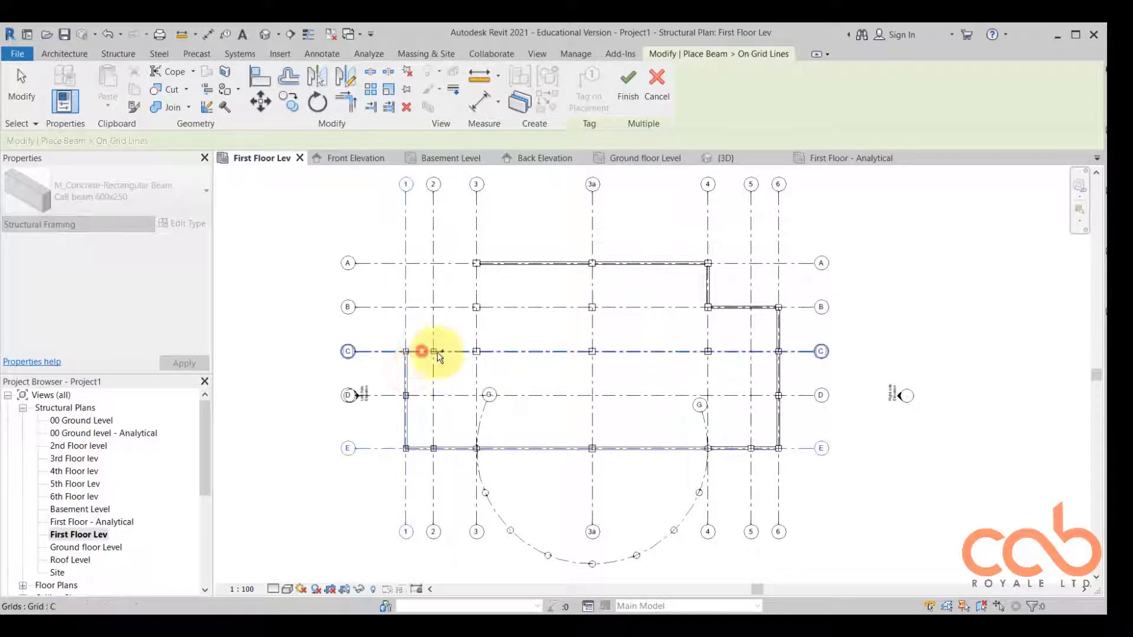
{"action": "left_click", "coordinate": [479, 322]}
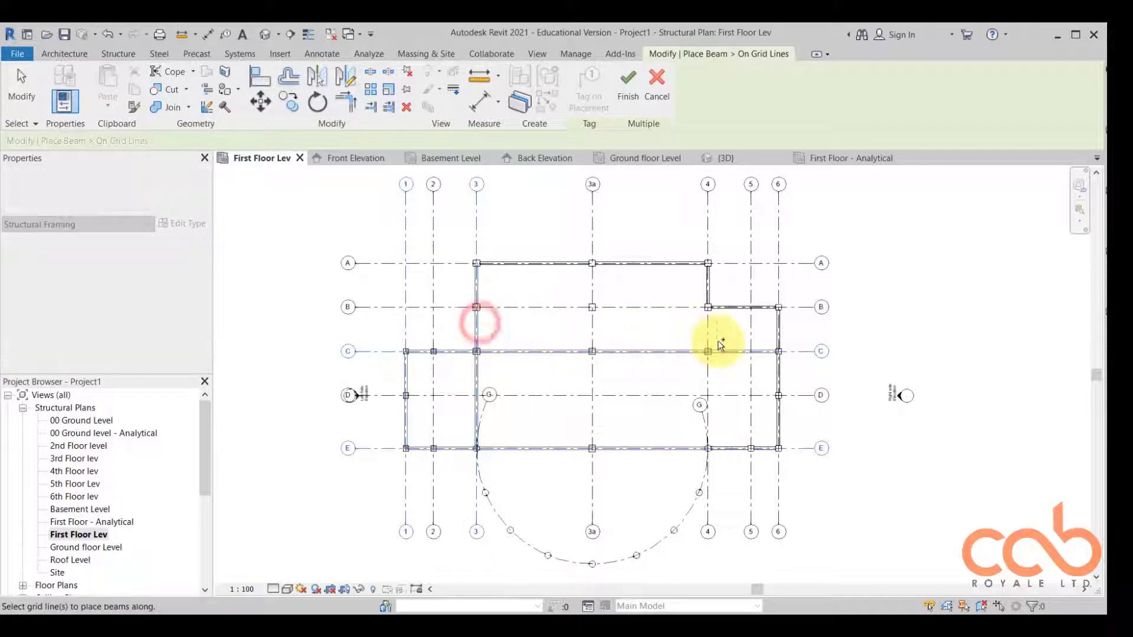
{"action": "middle_click_drag", "start_coordinate": [872, 348], "coordinate": [852, 354]}
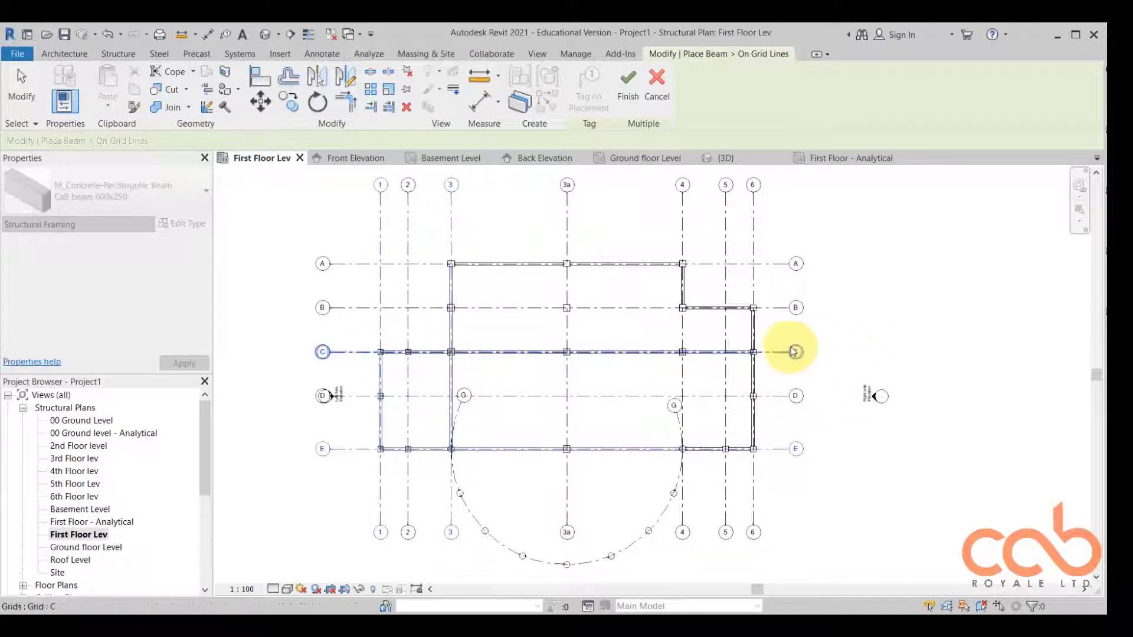
{"action": "middle_click_drag", "start_coordinate": [540, 437], "coordinate": [561, 361]}
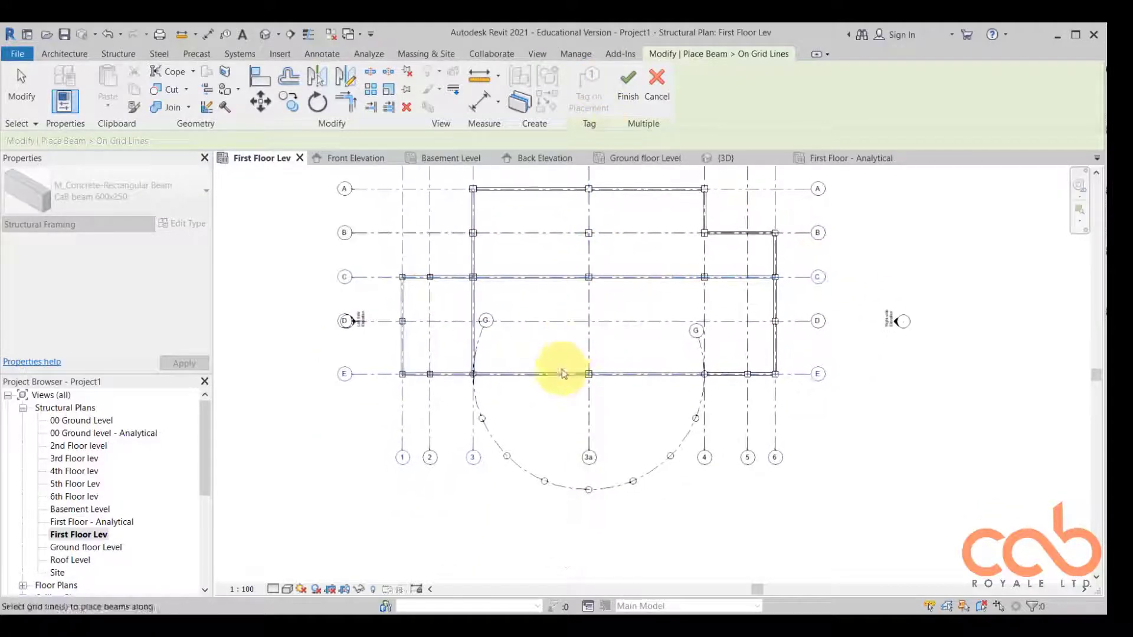
{"action": "left_click", "coordinate": [498, 442]}
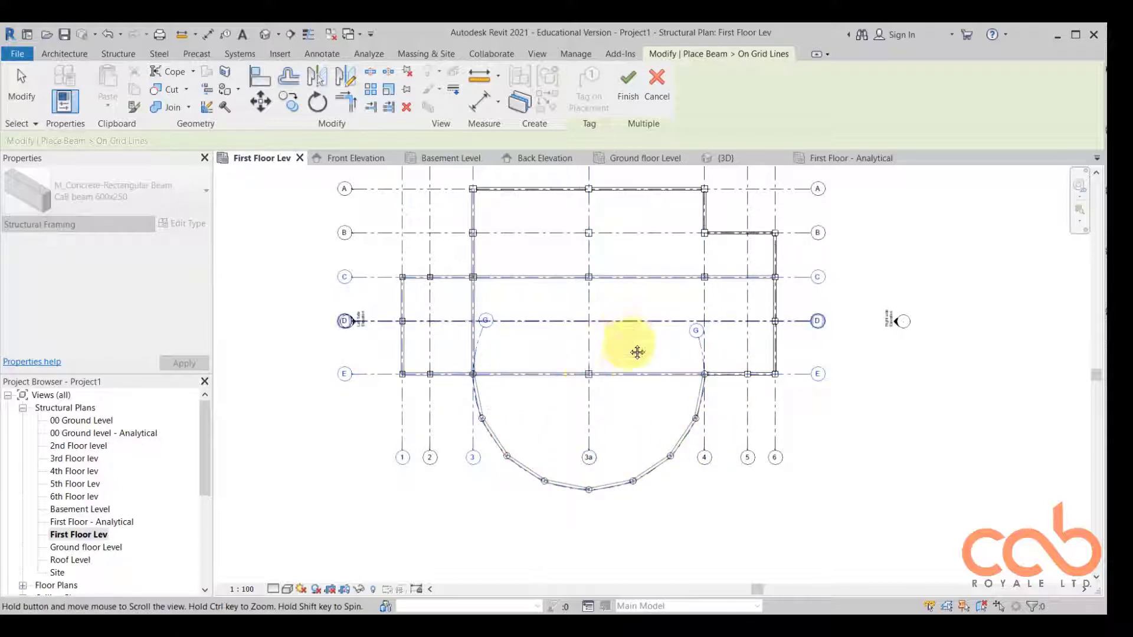
{"action": "middle_click_drag", "start_coordinate": [635, 345], "coordinate": [629, 380]}
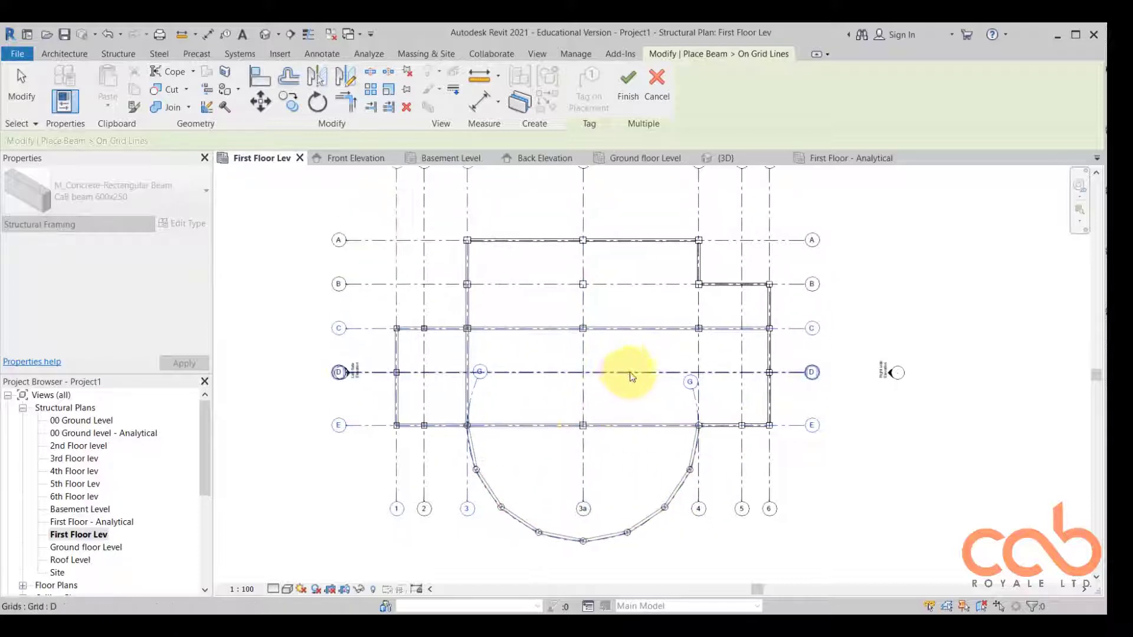
{"action": "left_click", "coordinate": [584, 356]}
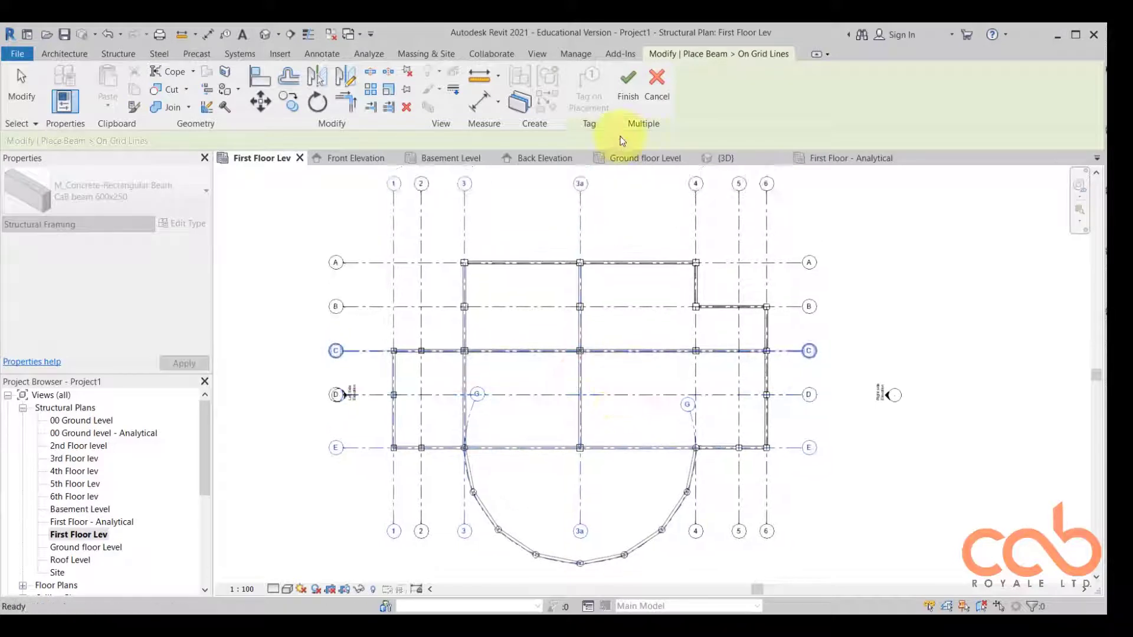
Add grid-line beams along B, 4 and D, then finish the grid-line placement
{"action": "left_click", "coordinate": [628, 89]}
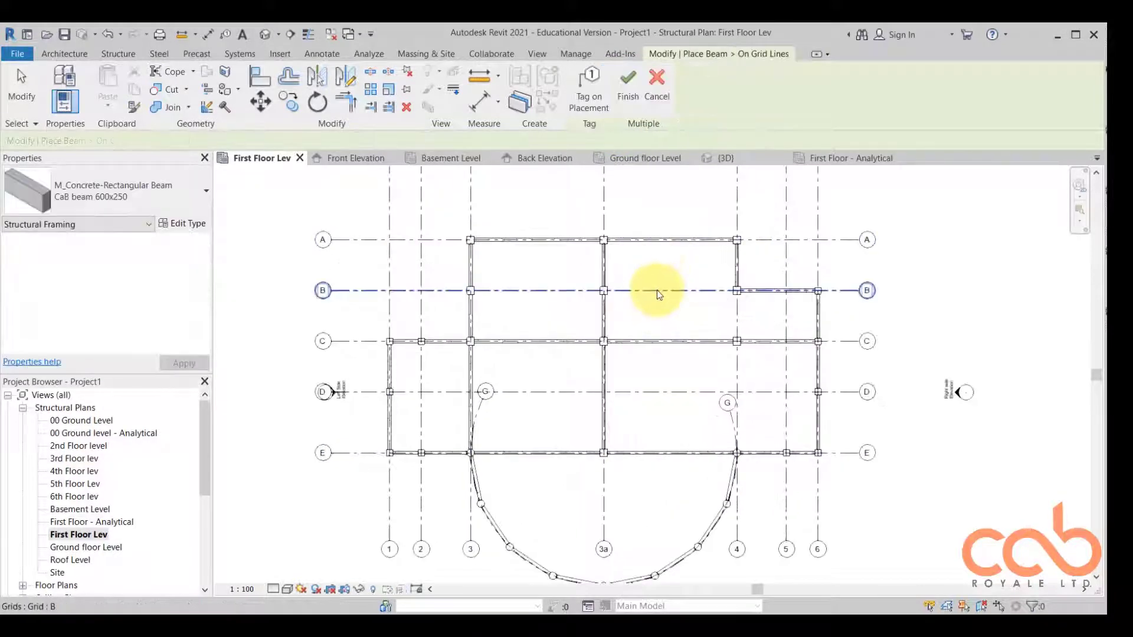
{"action": "left_click", "coordinate": [657, 291]}
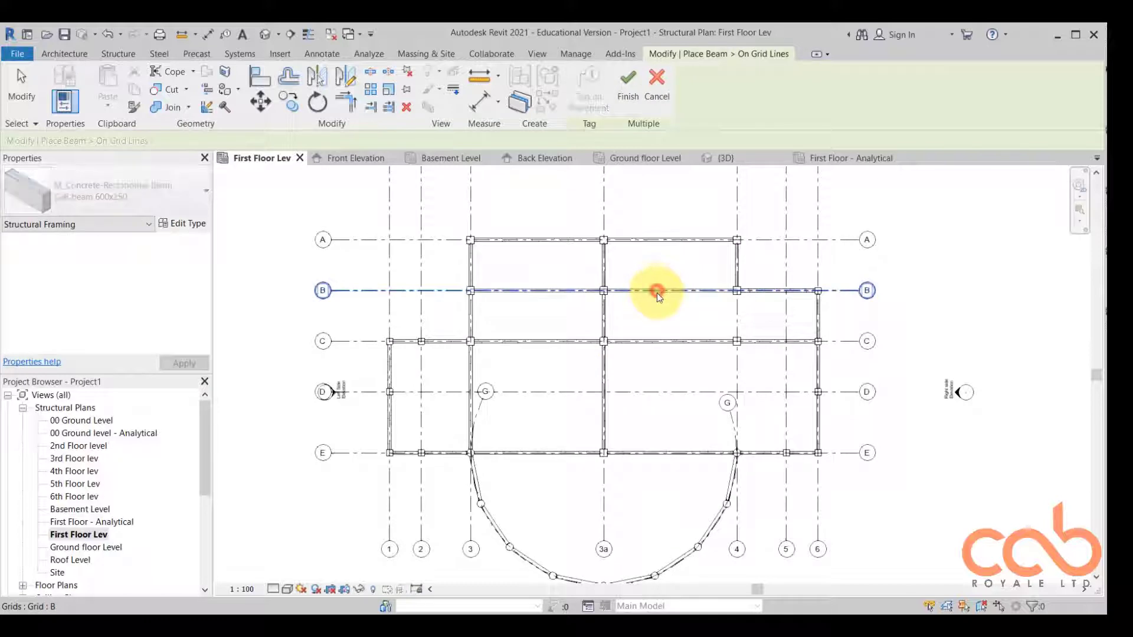
{"action": "middle_click_drag", "start_coordinate": [661, 383], "coordinate": [671, 318]}
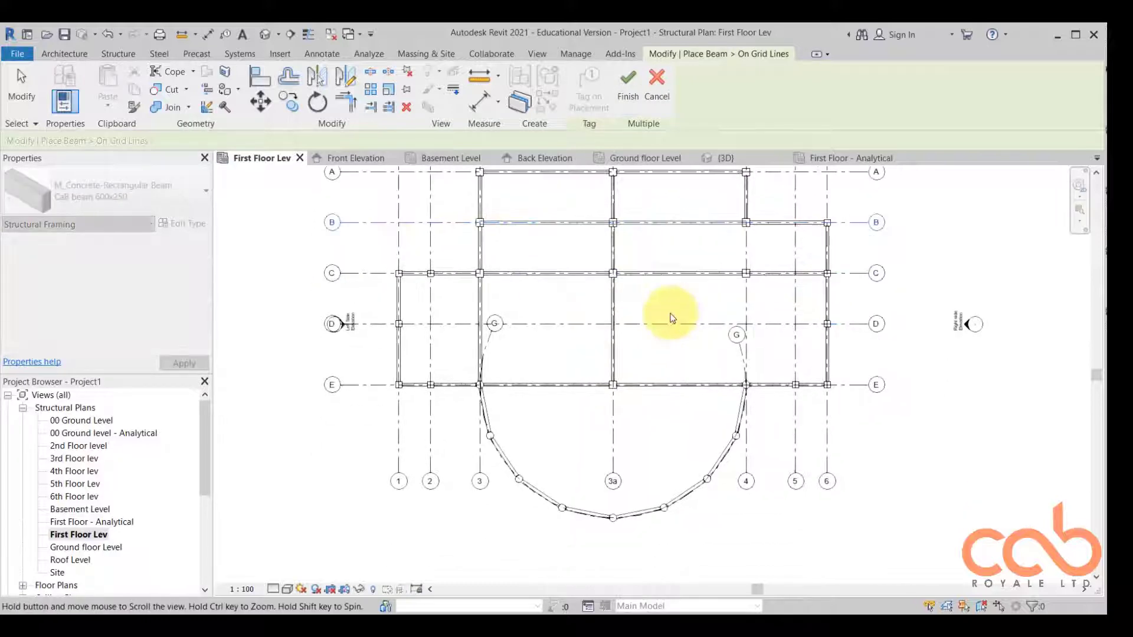
{"action": "left_click", "coordinate": [750, 300]}
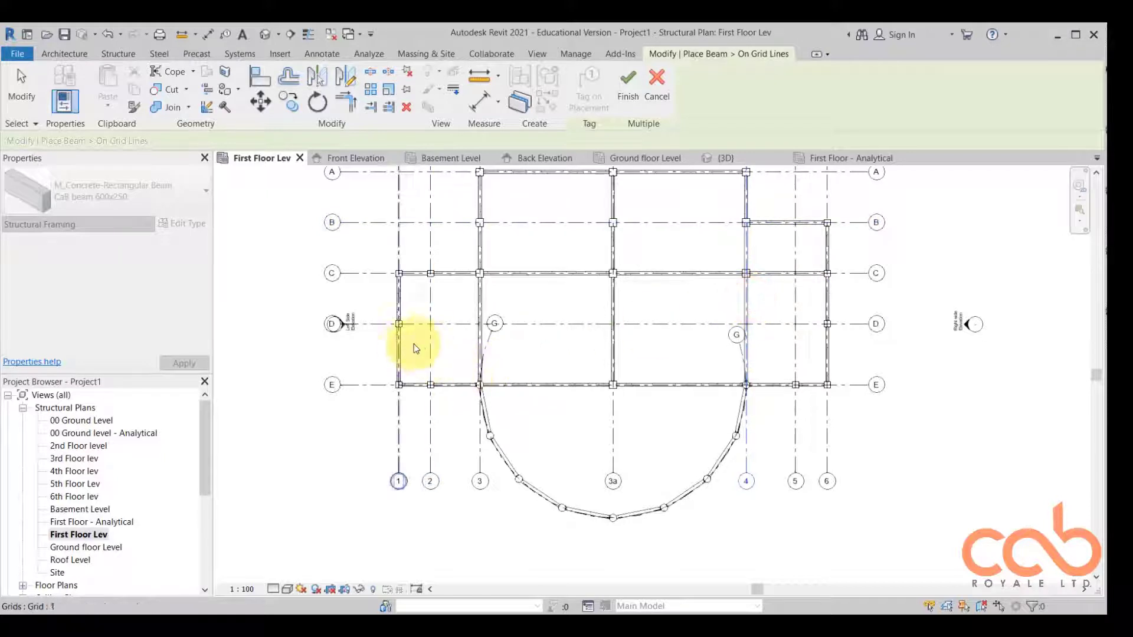
{"action": "left_click", "coordinate": [447, 333]}
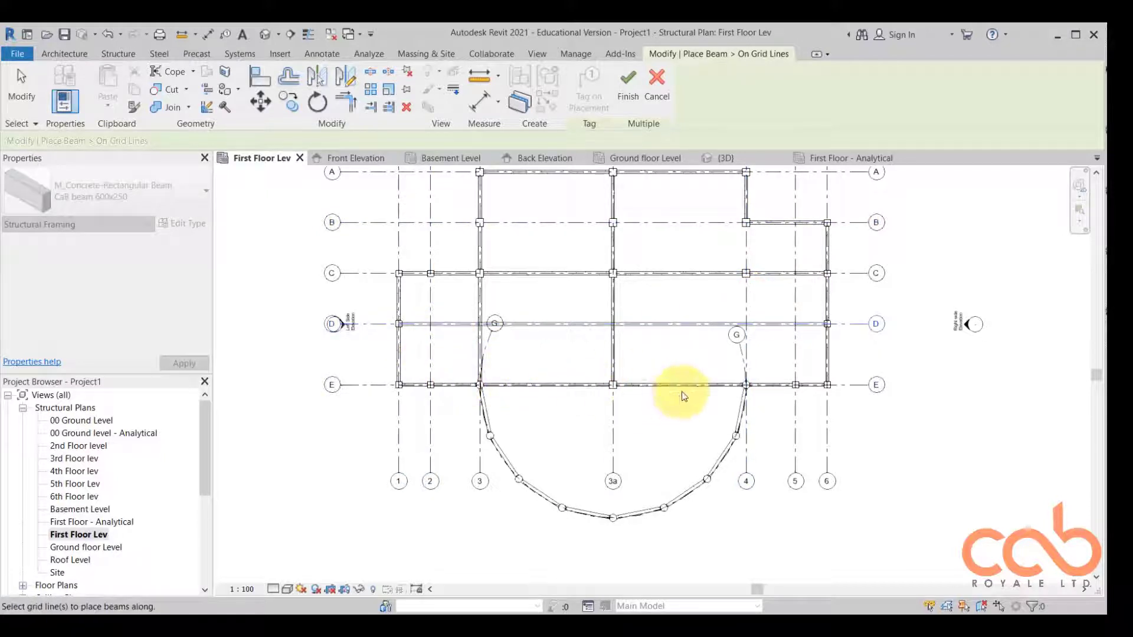
{"action": "left_click", "coordinate": [752, 306]}
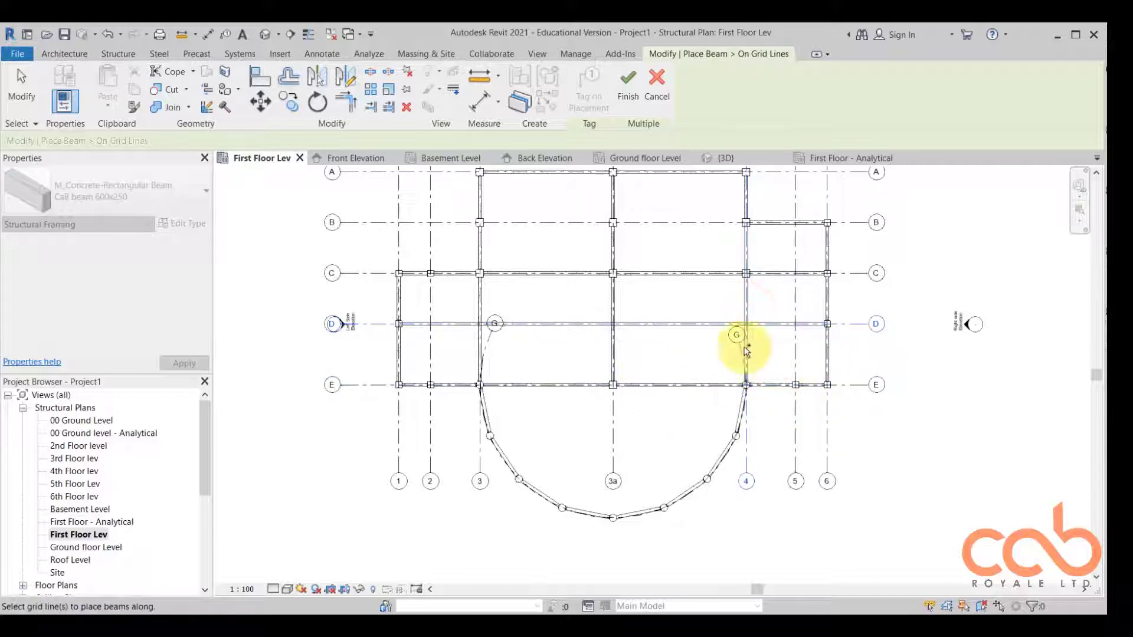
{"action": "middle_click_drag", "start_coordinate": [600, 266], "coordinate": [597, 240], "text": "ctrl"}
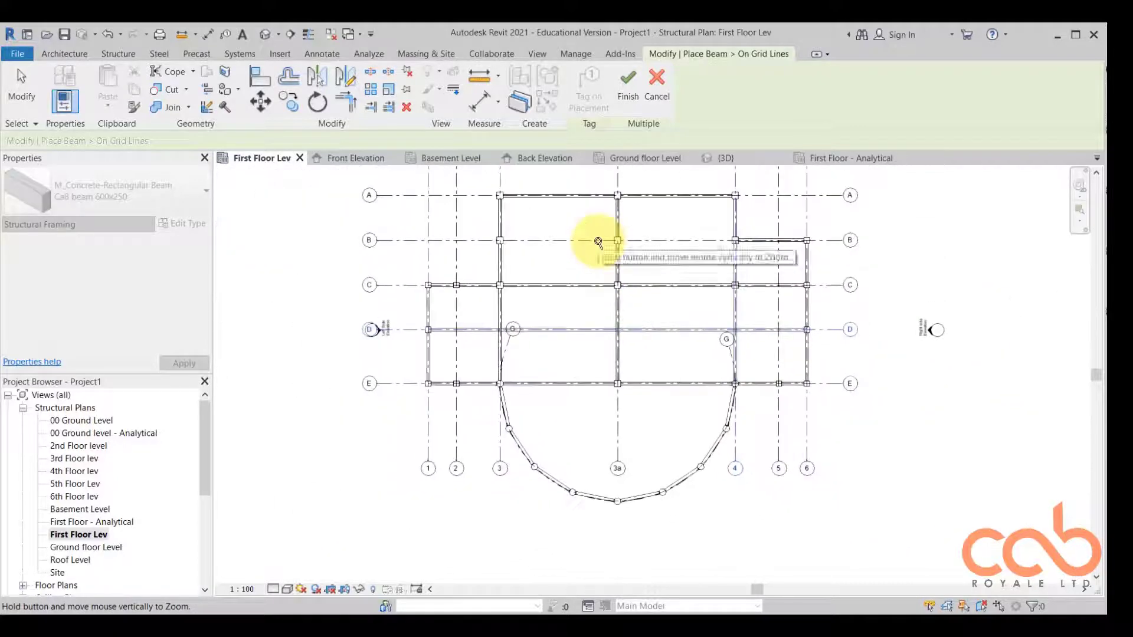
{"action": "left_click", "coordinate": [590, 242]}
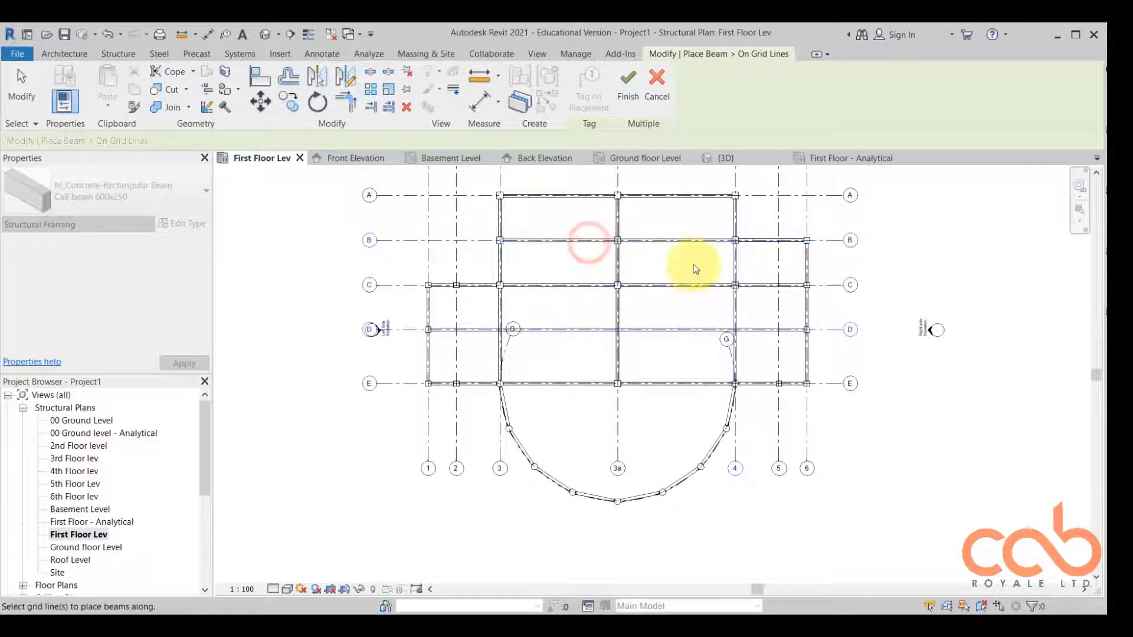
{"action": "middle_click_drag", "start_coordinate": [691, 268], "coordinate": [691, 295]}
{"action": "middle_click_drag", "start_coordinate": [655, 412], "coordinate": [655, 360]}
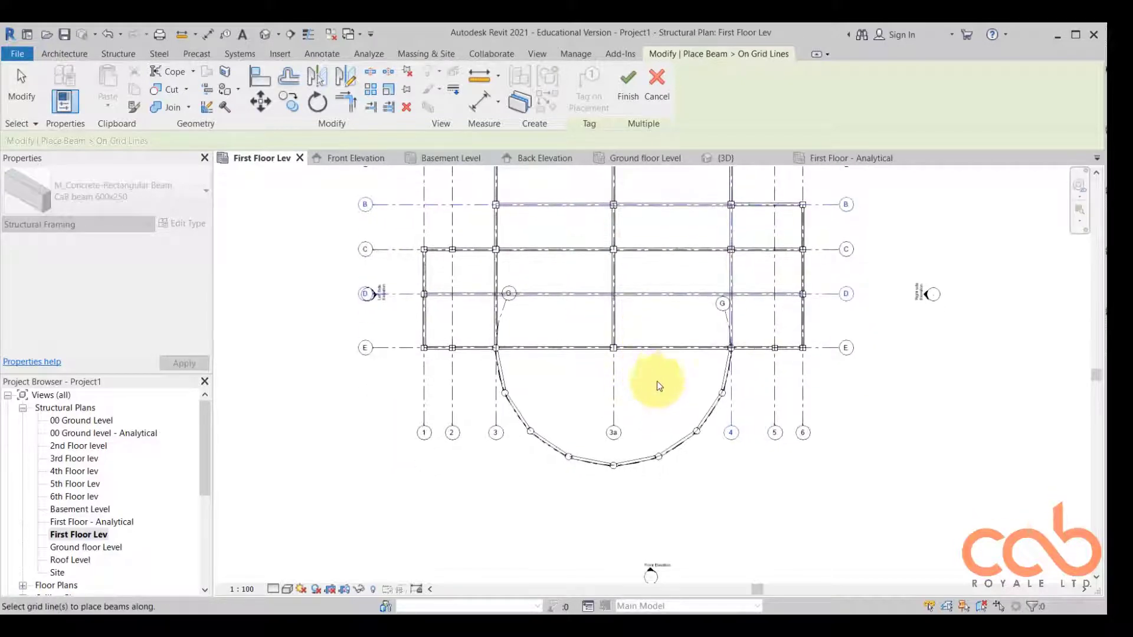
{"action": "left_click", "coordinate": [628, 84]}
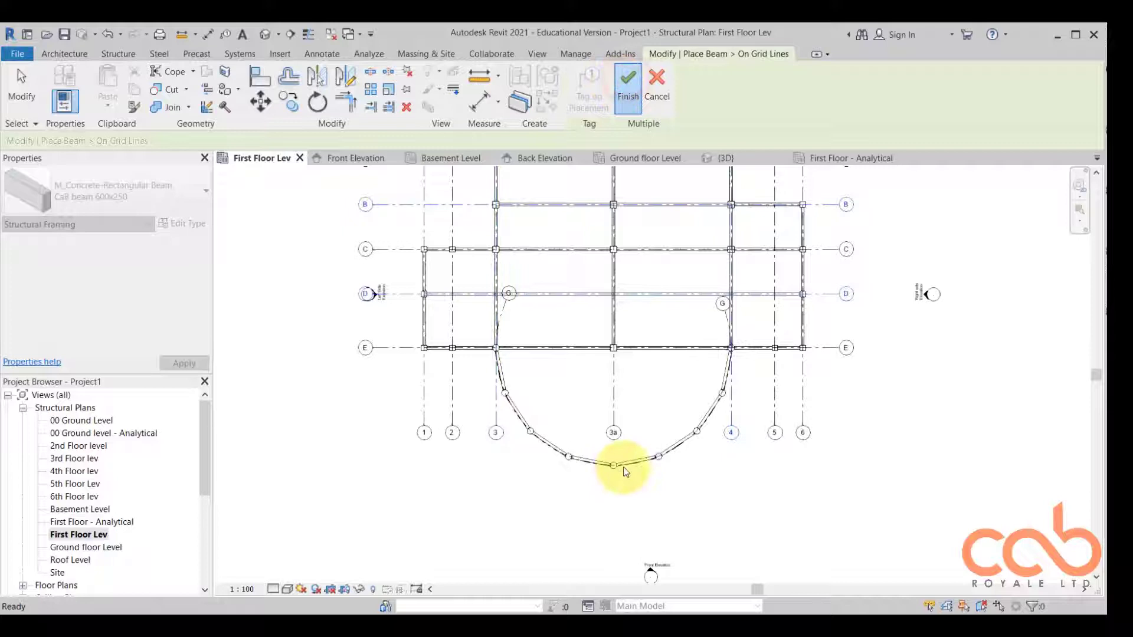
Extend grid line 3a down below the curved bay
{"action": "scroll", "coordinate": [627, 464], "scroll_direction": "up", "scroll_amount": 4}
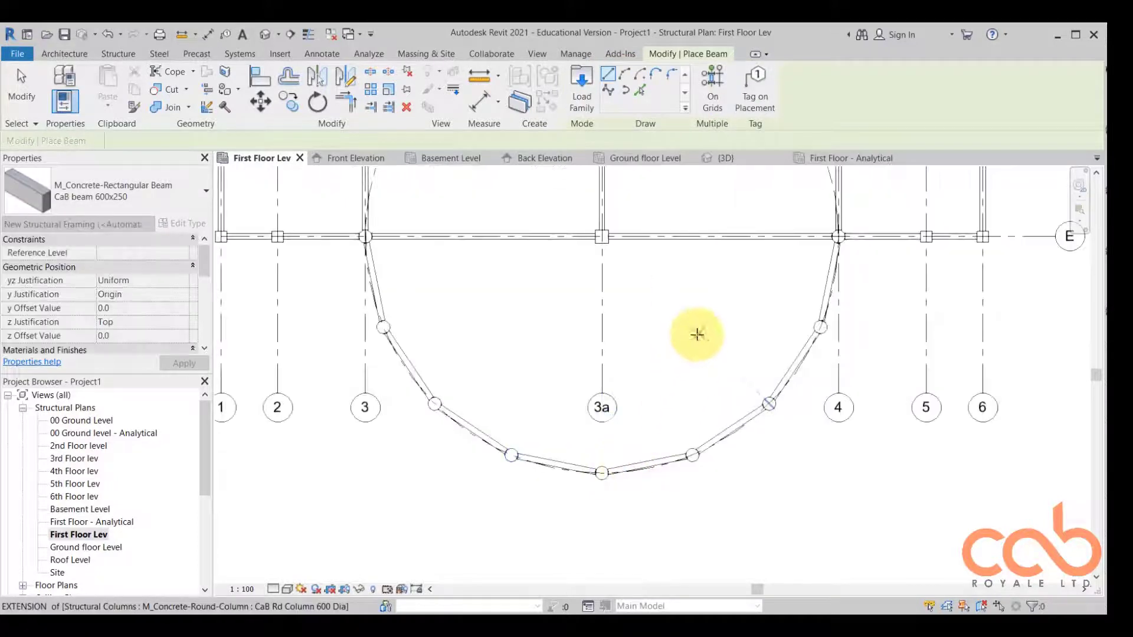
{"action": "key", "text": "Escape"}
{"action": "key", "text": "Escape"}
{"action": "left_click", "coordinate": [602, 330]}
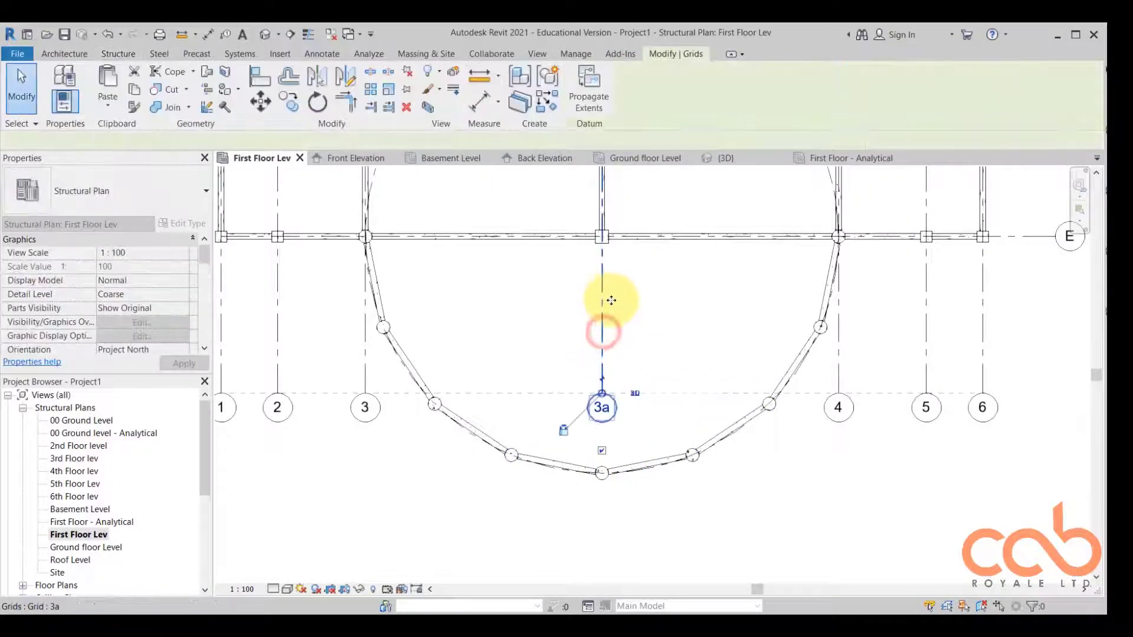
{"action": "scroll", "coordinate": [604, 298], "scroll_direction": "down", "scroll_amount": 1}
{"action": "left_click_drag", "start_coordinate": [603, 369], "coordinate": [599, 509]}
{"action": "left_click", "coordinate": [696, 458]}
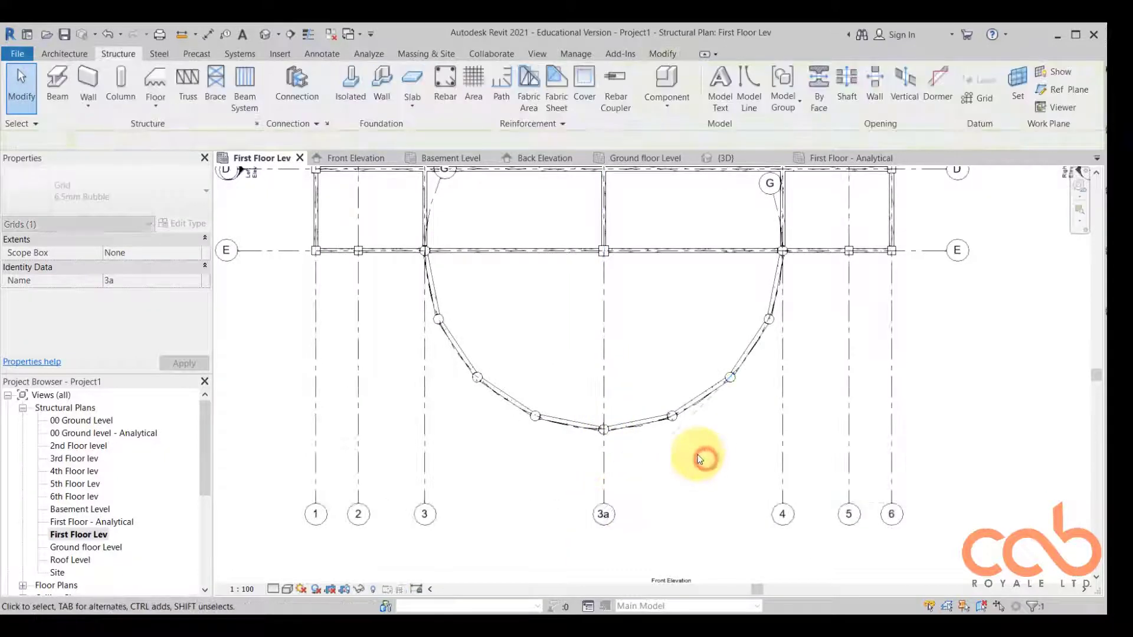
{"action": "scroll", "coordinate": [703, 458], "scroll_direction": "down", "scroll_amount": 3}
{"action": "left_click", "coordinate": [867, 400]}
{"action": "scroll", "coordinate": [661, 383], "scroll_direction": "up", "scroll_amount": 1}
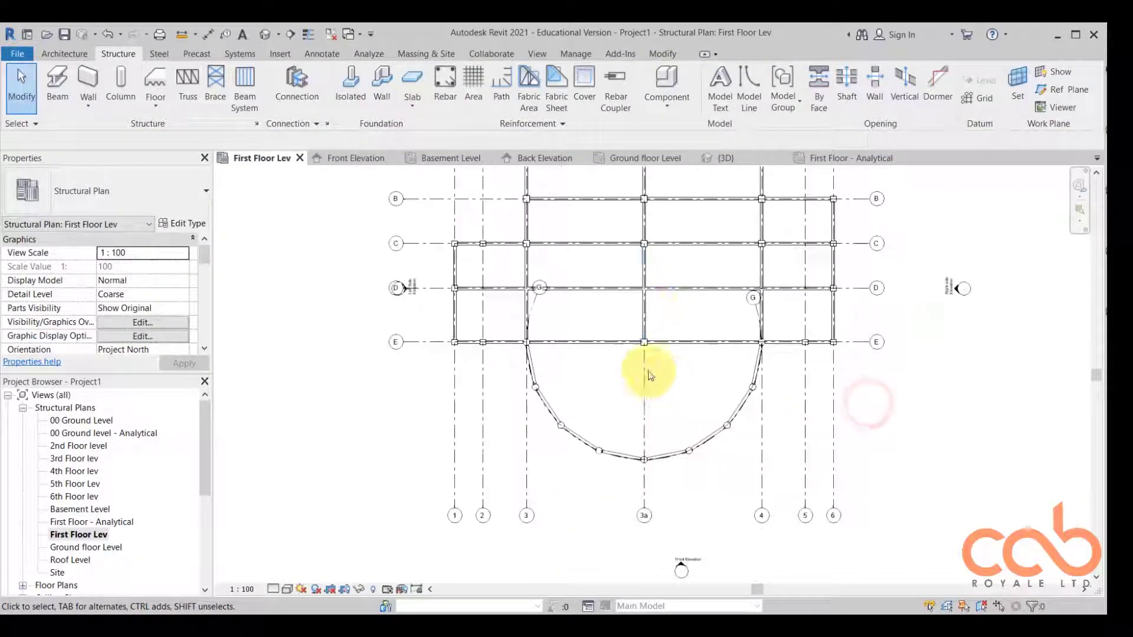
{"action": "scroll", "coordinate": [462, 270], "scroll_direction": "down", "scroll_amount": 1}
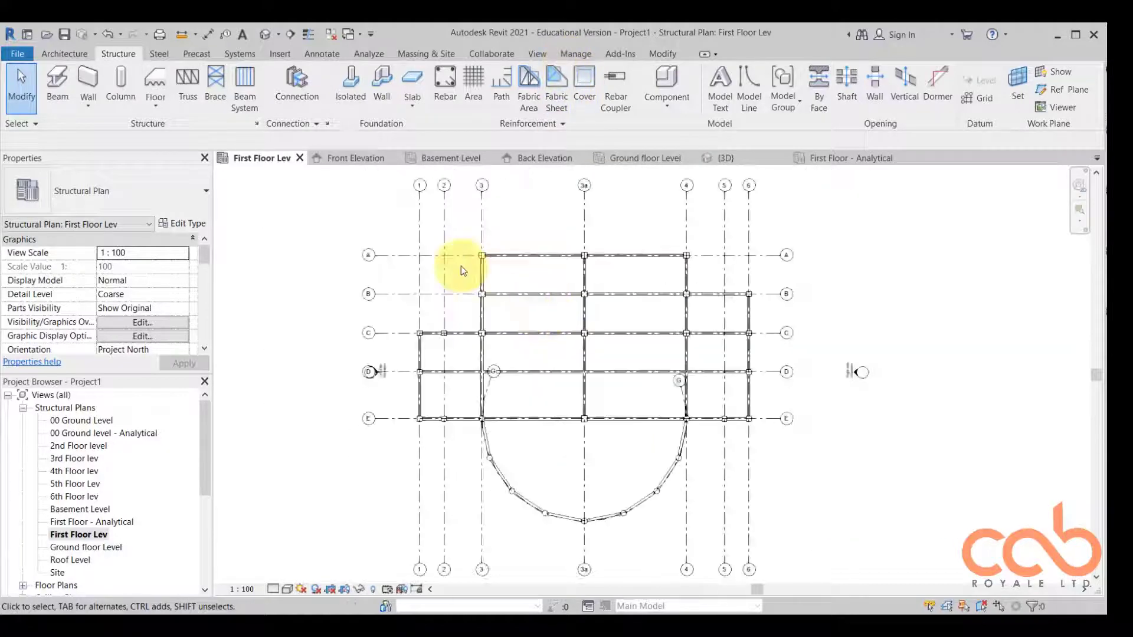
Review the frame in the default 3D view, then return to First Floor Lev
{"action": "left_click", "coordinate": [267, 36]}
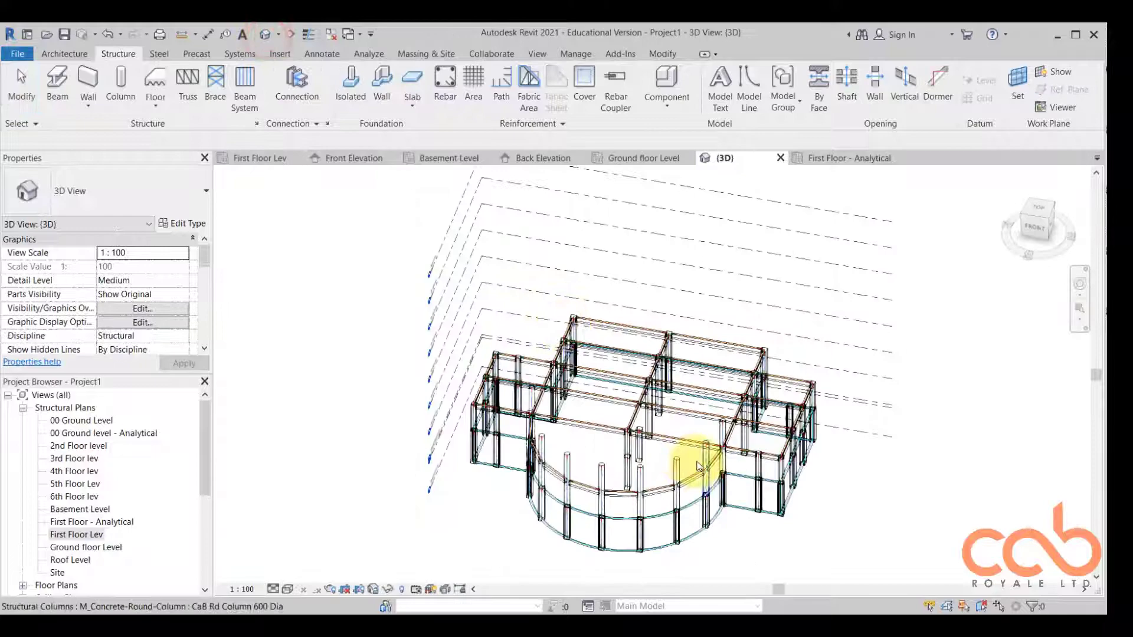
{"action": "middle_click_drag", "start_coordinate": [663, 443], "coordinate": [638, 513], "text": "shift"}
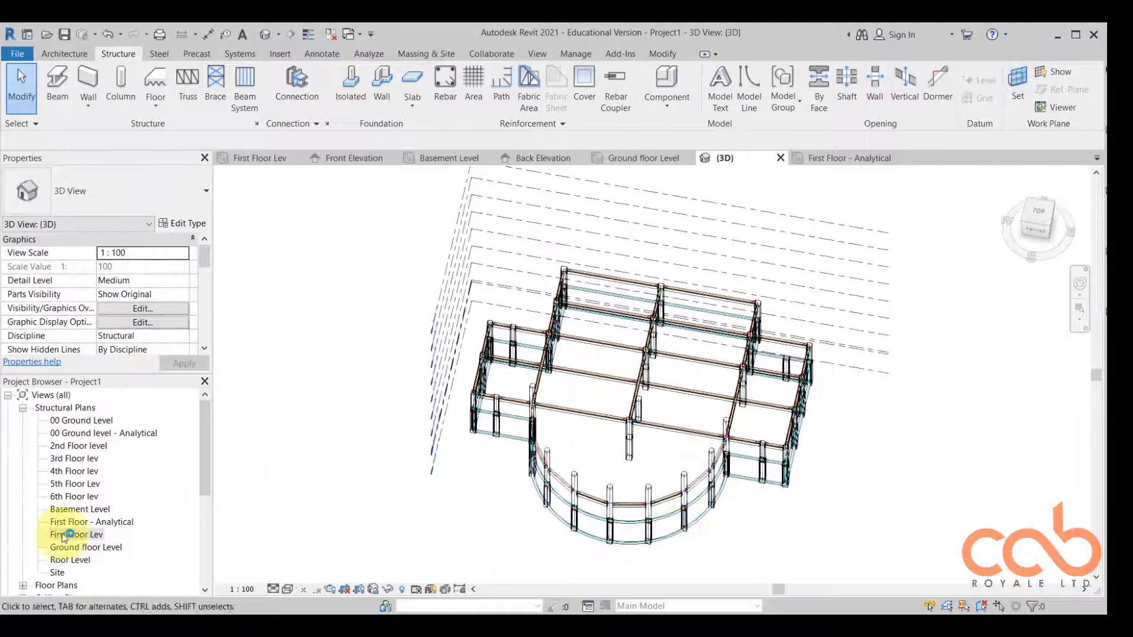
{"action": "double_click", "coordinate": [88, 535]}
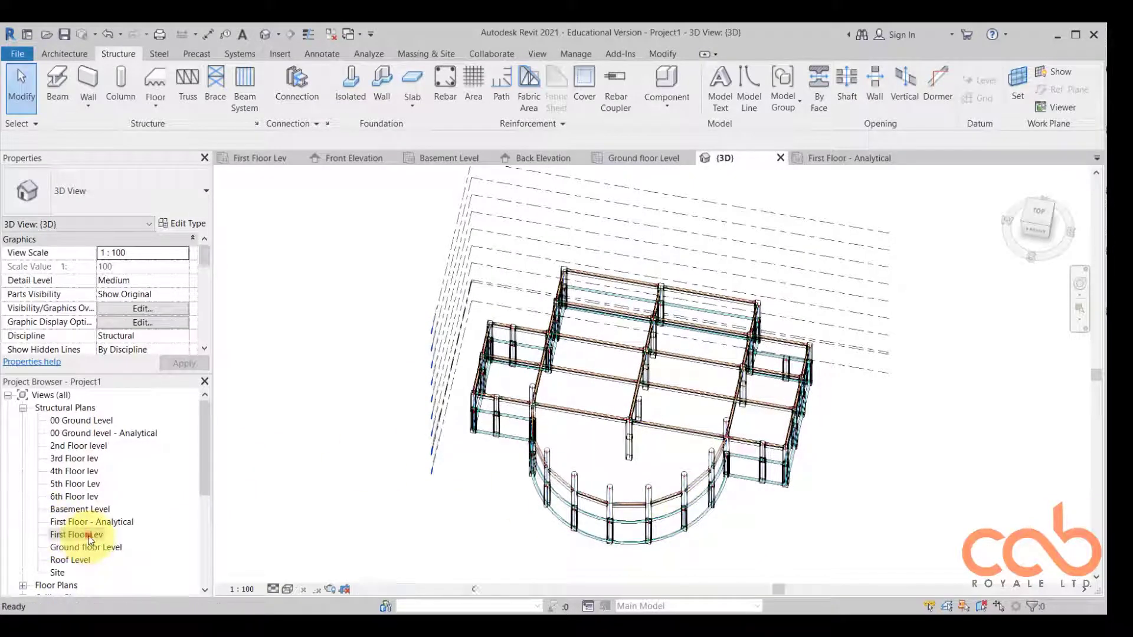
Delete the eight beams along the curved bay's arc, left and right sides
{"action": "scroll", "coordinate": [535, 504], "scroll_direction": "up", "scroll_amount": 5}
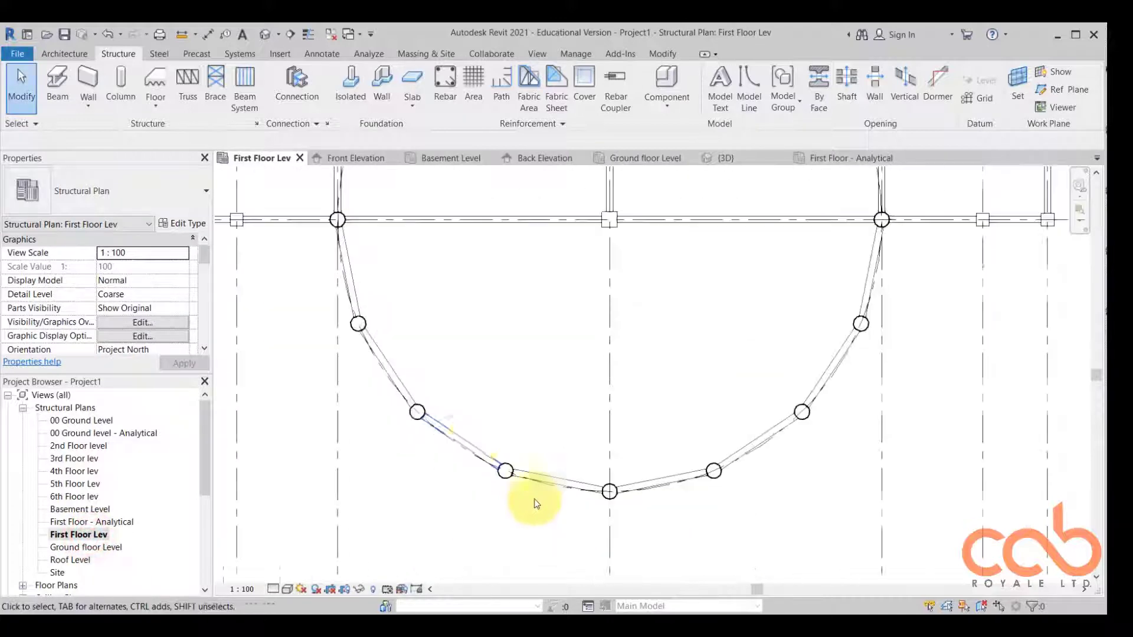
{"action": "left_click", "coordinate": [472, 442]}
{"action": "key", "text": "Delete"}
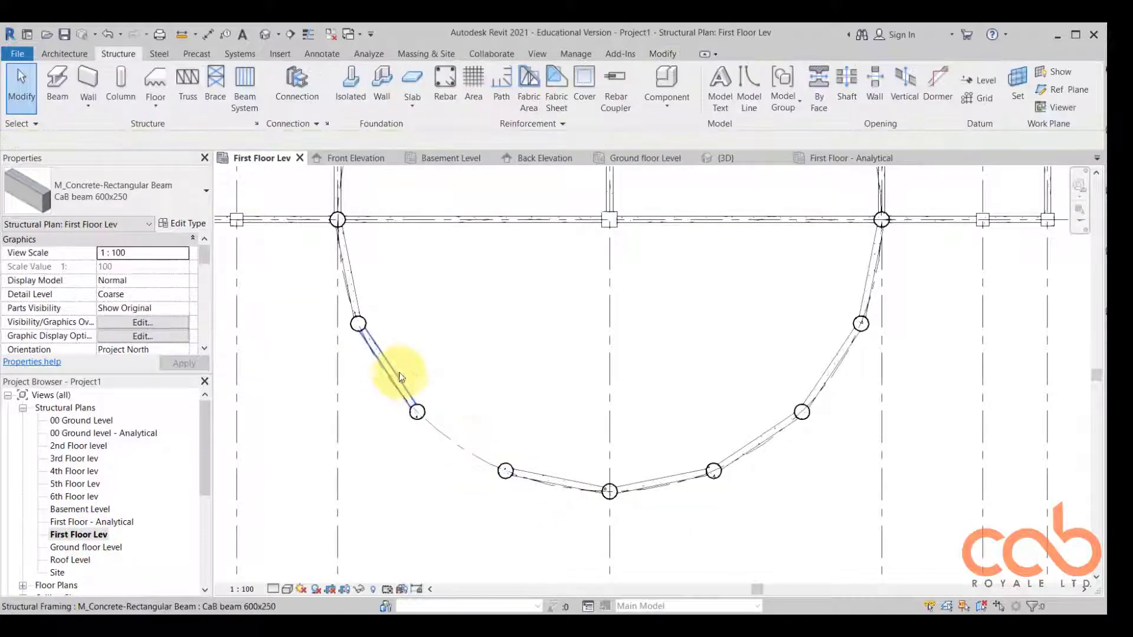
{"action": "left_click", "coordinate": [398, 372]}
{"action": "key", "text": "Delete"}
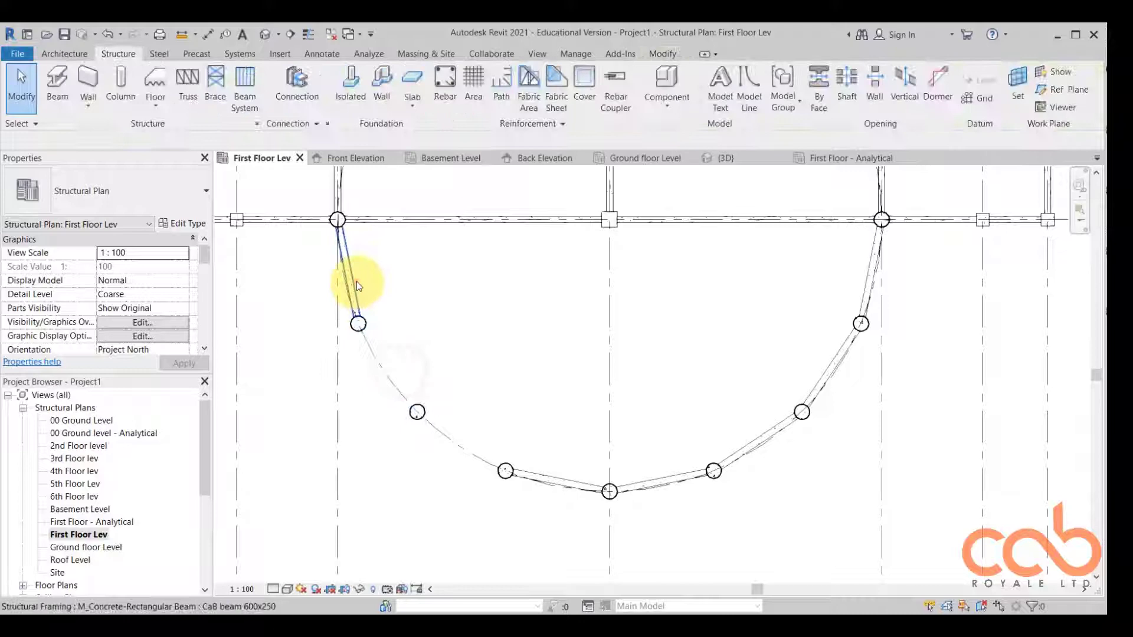
{"action": "left_click", "coordinate": [356, 281]}
{"action": "key", "text": "Delete"}
{"action": "left_click", "coordinate": [571, 482]}
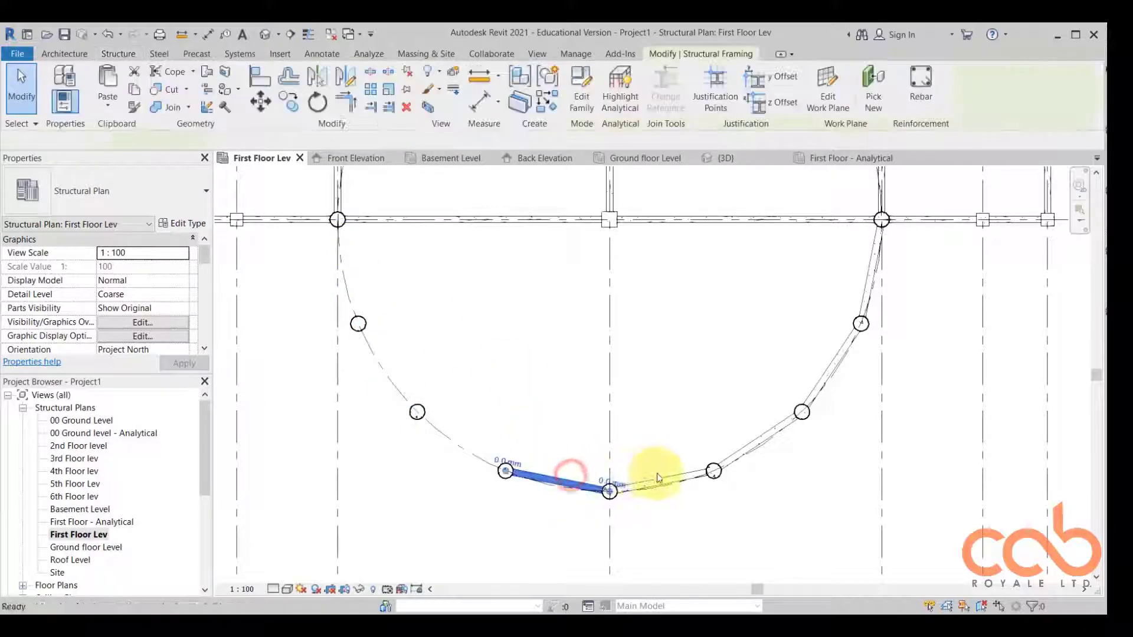
{"action": "key", "text": "Delete"}
{"action": "left_click", "coordinate": [711, 455]}
{"action": "key", "text": "Delete"}
{"action": "left_click", "coordinate": [745, 446]}
{"action": "key", "text": "Delete"}
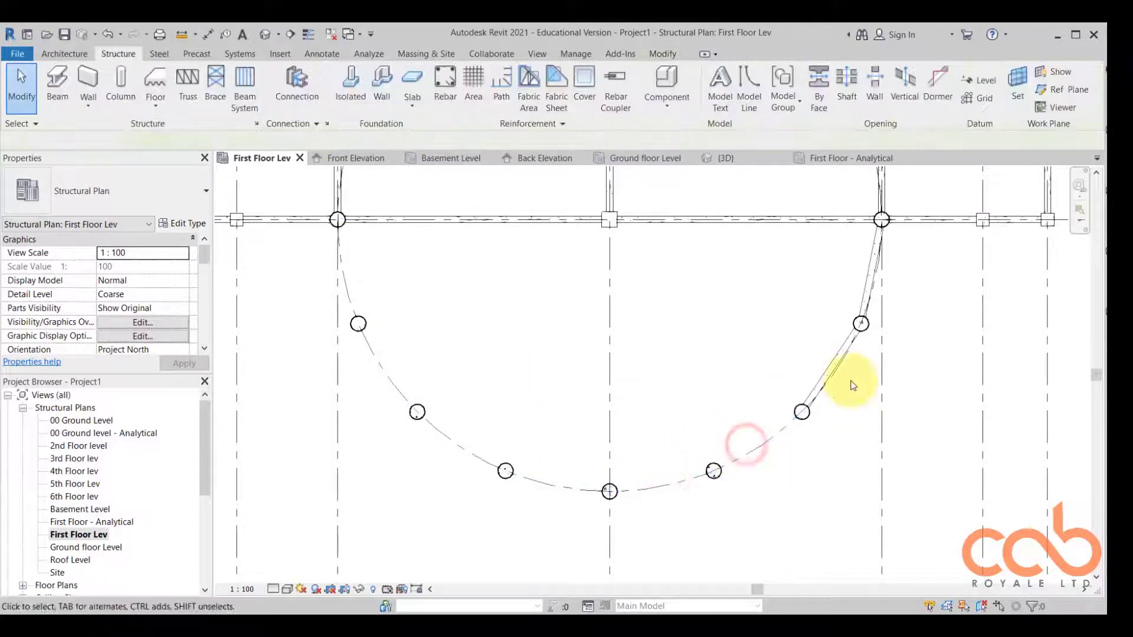
{"action": "left_click", "coordinate": [823, 367]}
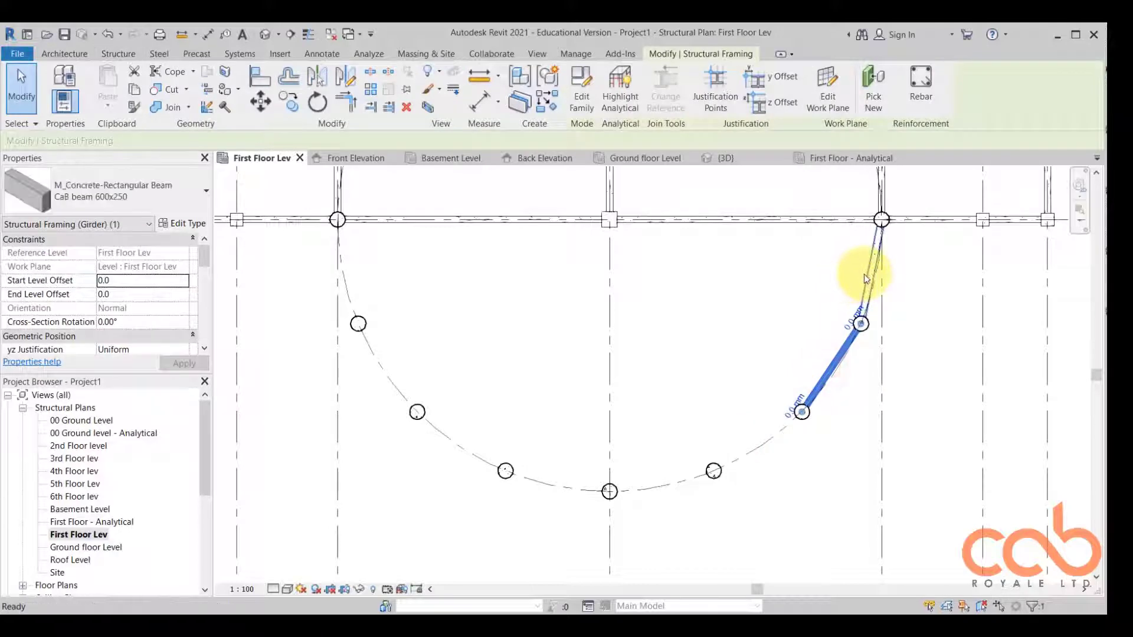
{"action": "key", "text": "Delete"}
{"action": "left_click", "coordinate": [866, 273]}
{"action": "key", "text": "Delete"}
{"action": "scroll", "coordinate": [635, 400], "scroll_direction": "down", "scroll_amount": 5}
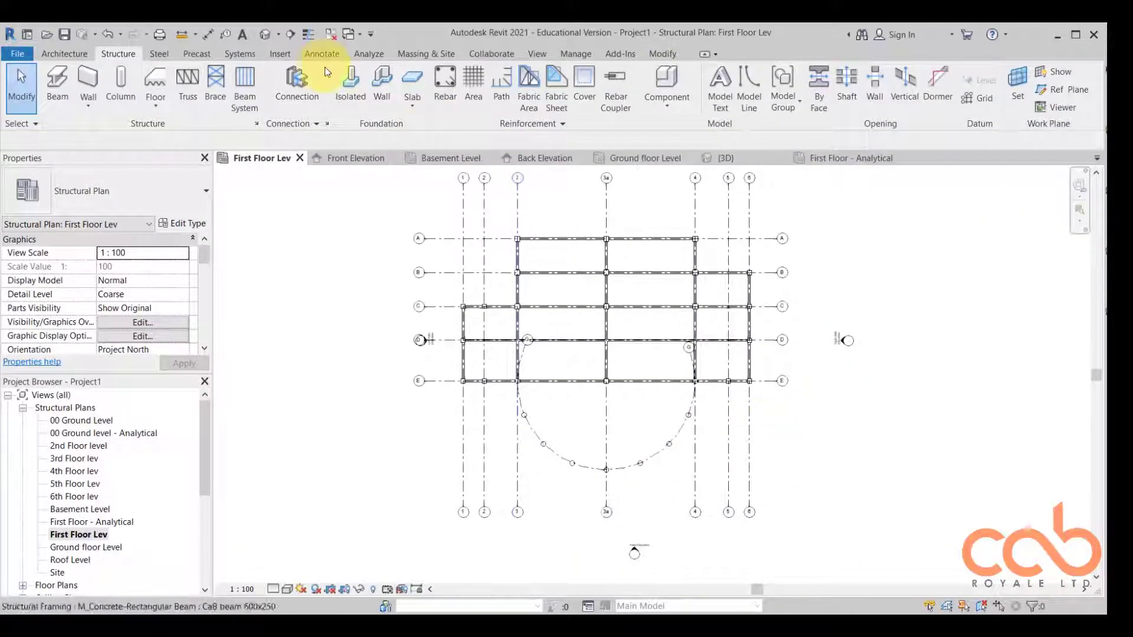
Orbit the model in the default 3D view to check the result
{"action": "left_click", "coordinate": [264, 34]}
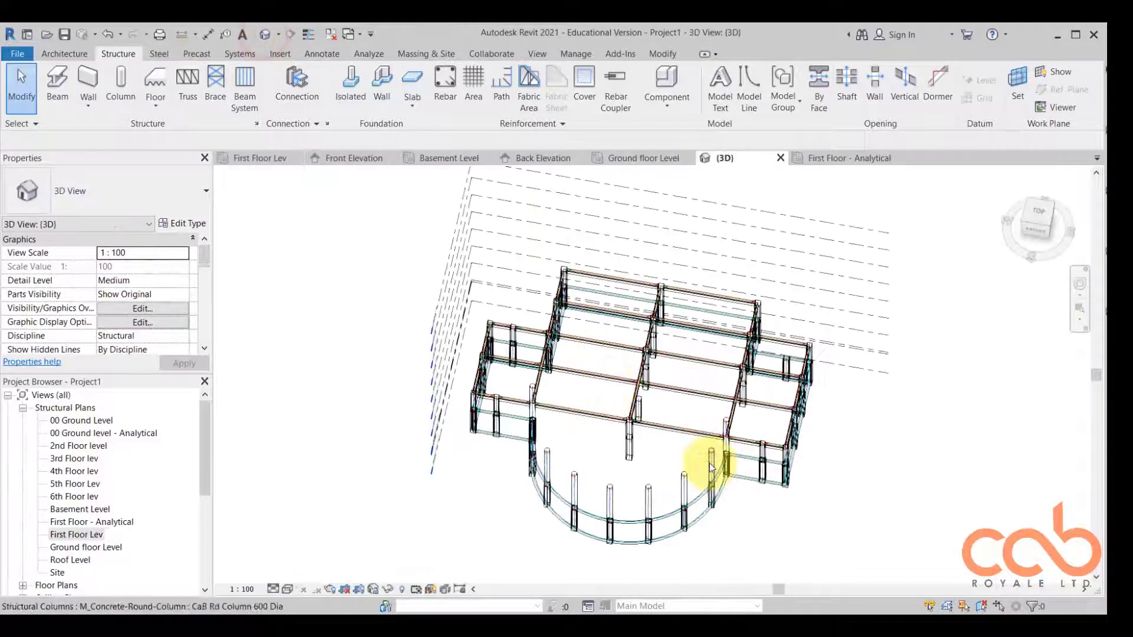
{"action": "middle_click_drag", "start_coordinate": [688, 451], "coordinate": [592, 266], "text": "shift"}
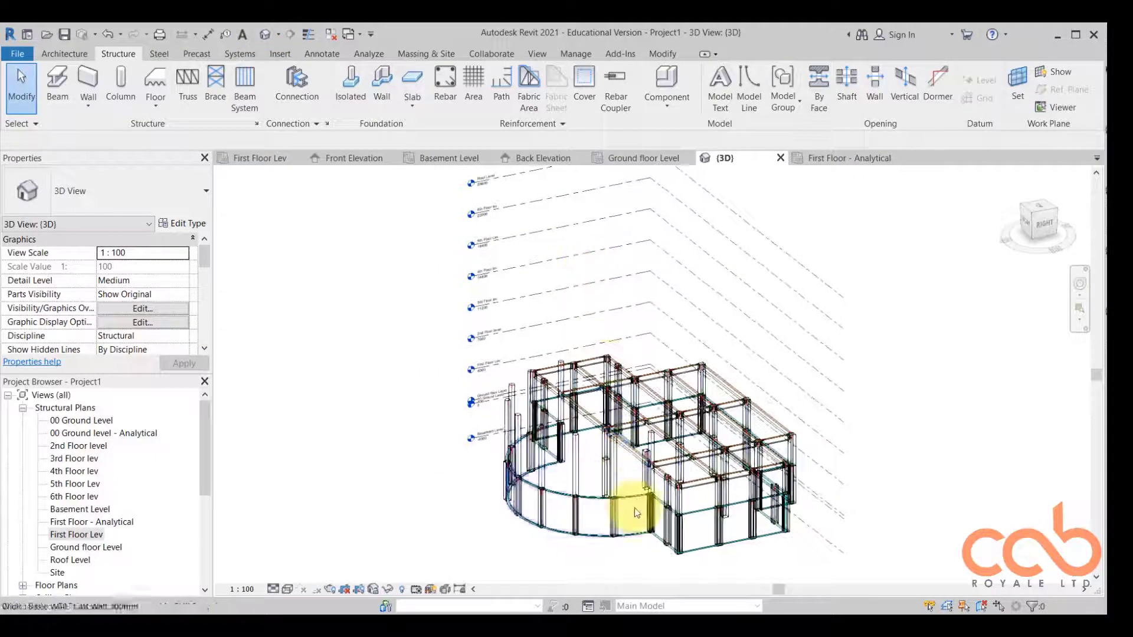
{"action": "scroll", "coordinate": [578, 475], "scroll_direction": "up", "scroll_amount": 3}
{"action": "middle_click_drag", "start_coordinate": [579, 475], "coordinate": [646, 567], "text": "shift"}
Window-select the First Floor Lev frame, then deselect both arc-end nodes, leaving 54 elements
{"action": "double_click", "coordinate": [77, 534]}
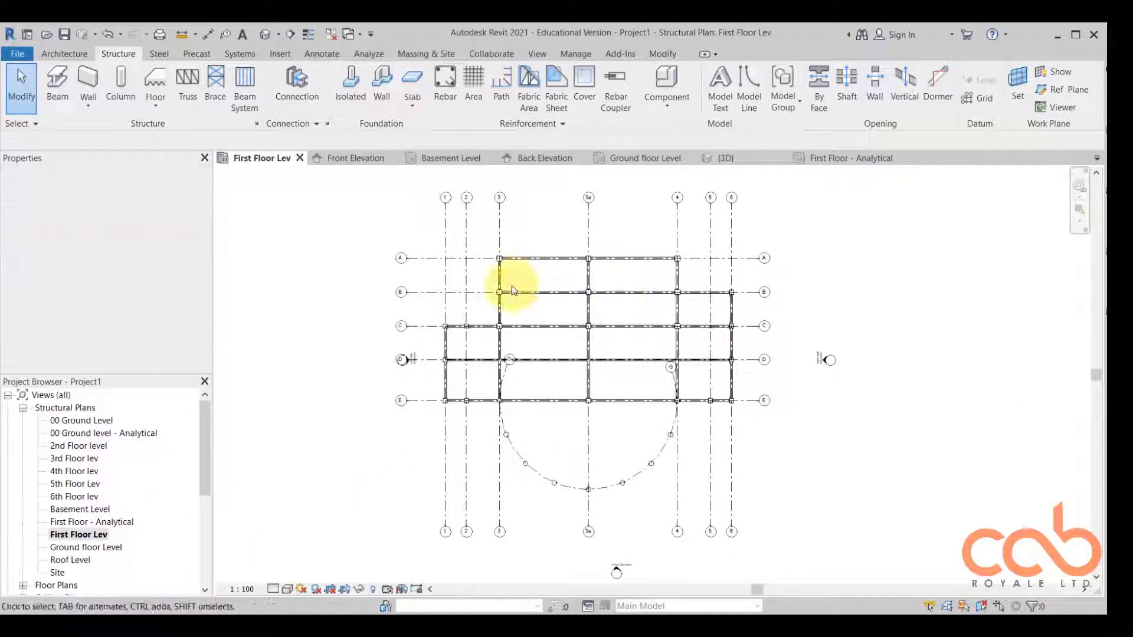
{"action": "scroll", "coordinate": [512, 289], "scroll_direction": "up", "scroll_amount": 2}
{"action": "scroll", "coordinate": [389, 220], "scroll_direction": "down", "scroll_amount": 1}
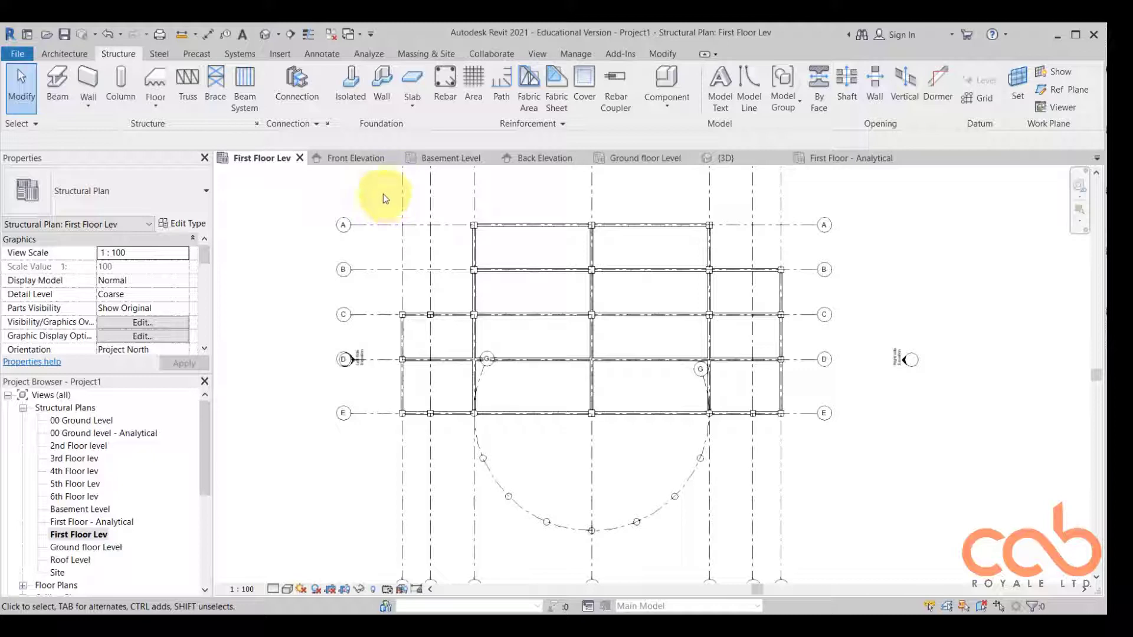
{"action": "left_click_drag", "start_coordinate": [383, 193], "coordinate": [798, 443]}
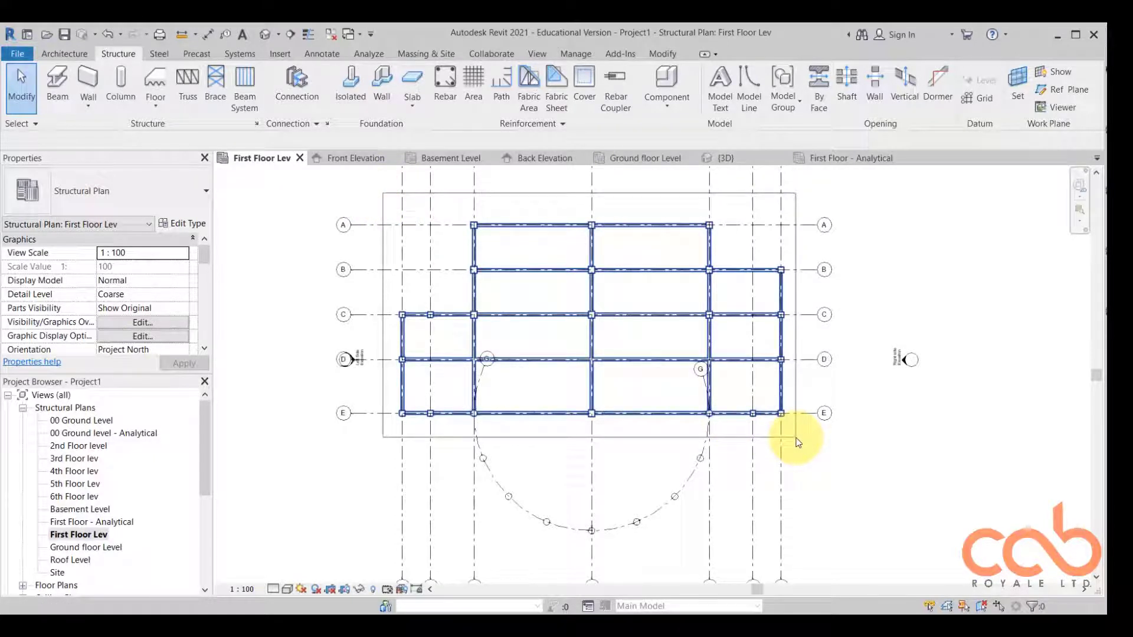
{"action": "left_click_drag", "start_coordinate": [798, 442], "coordinate": [796, 440]}
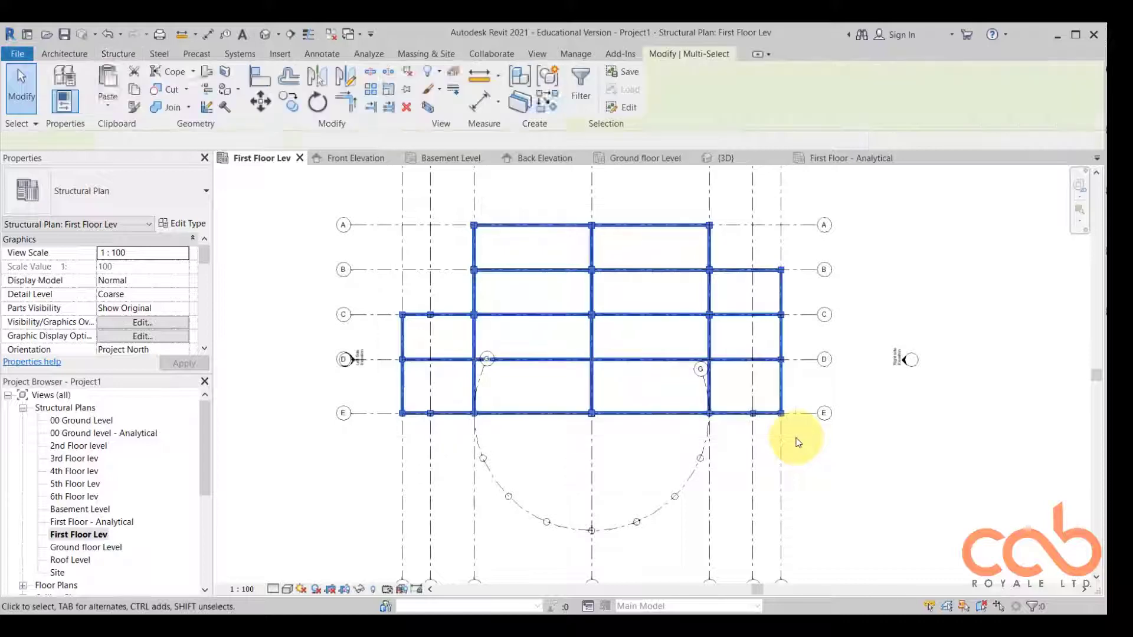
{"action": "scroll", "coordinate": [587, 462], "scroll_direction": "up", "scroll_amount": 3}
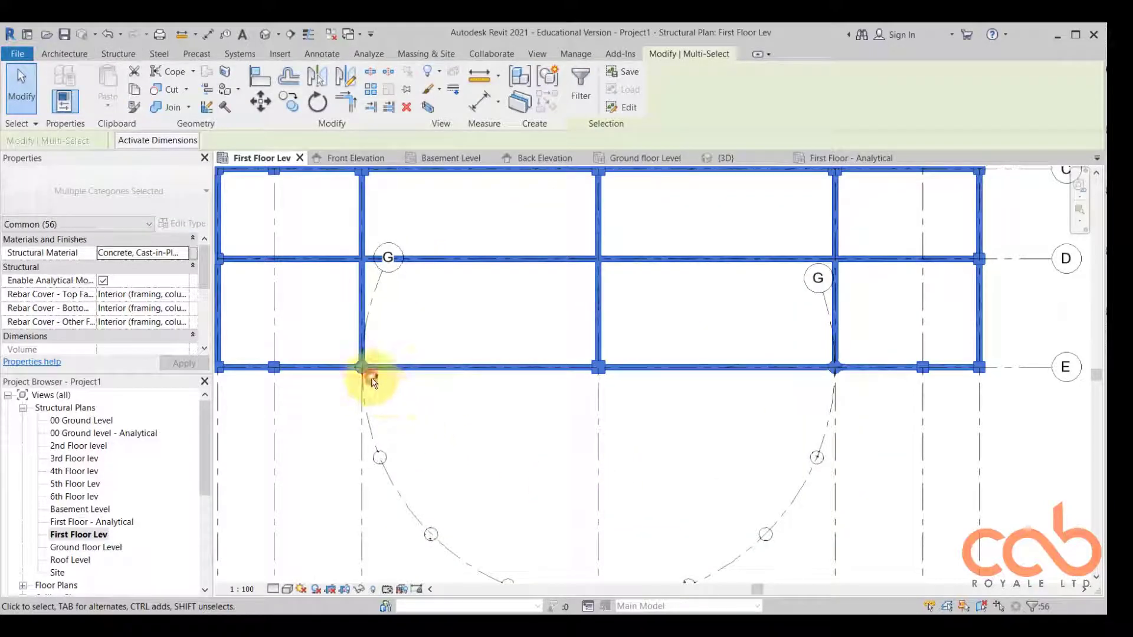
{"action": "left_click", "coordinate": [371, 378], "text": "shift"}
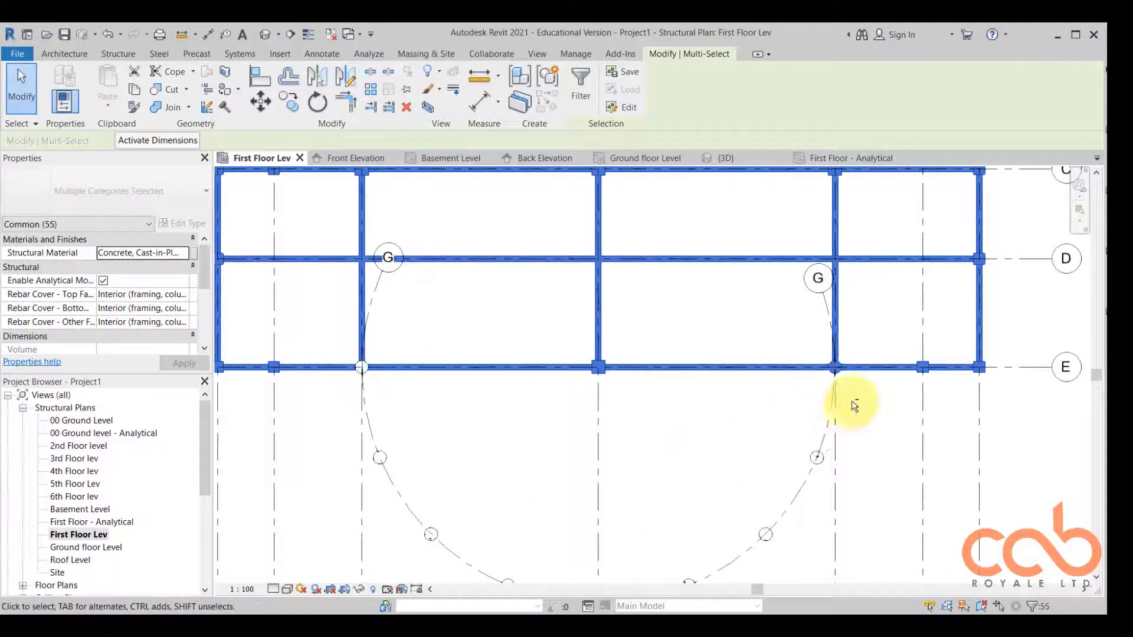
{"action": "left_click", "coordinate": [835, 368], "text": "shift"}
{"action": "scroll", "coordinate": [730, 469], "scroll_direction": "down", "scroll_amount": 3}
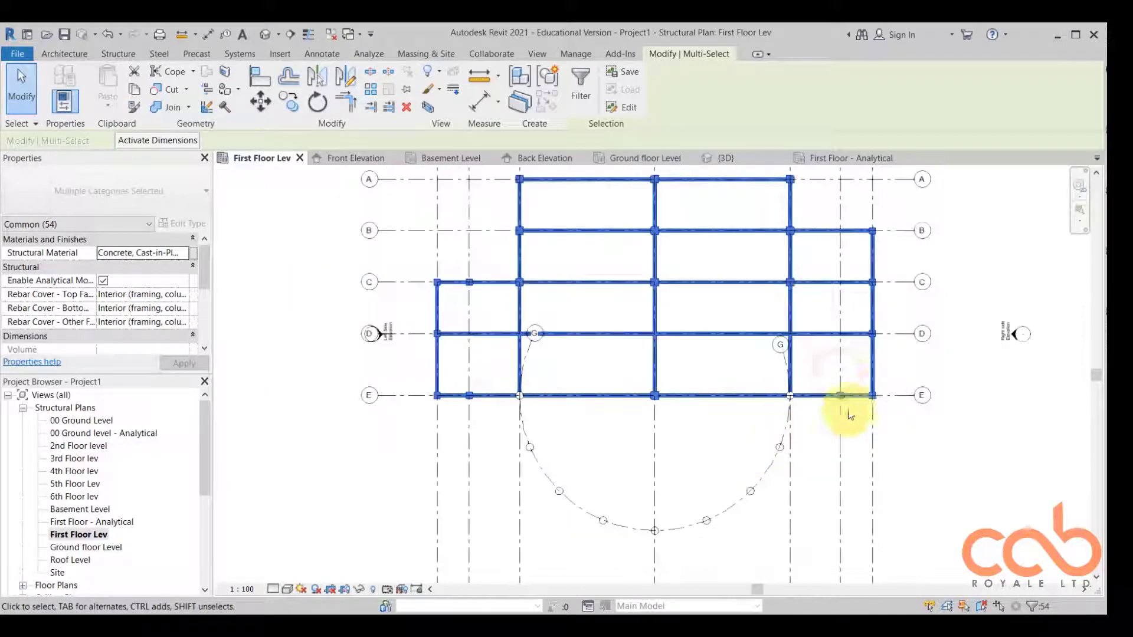
{"action": "middle_click_drag", "start_coordinate": [898, 354], "coordinate": [896, 408]}
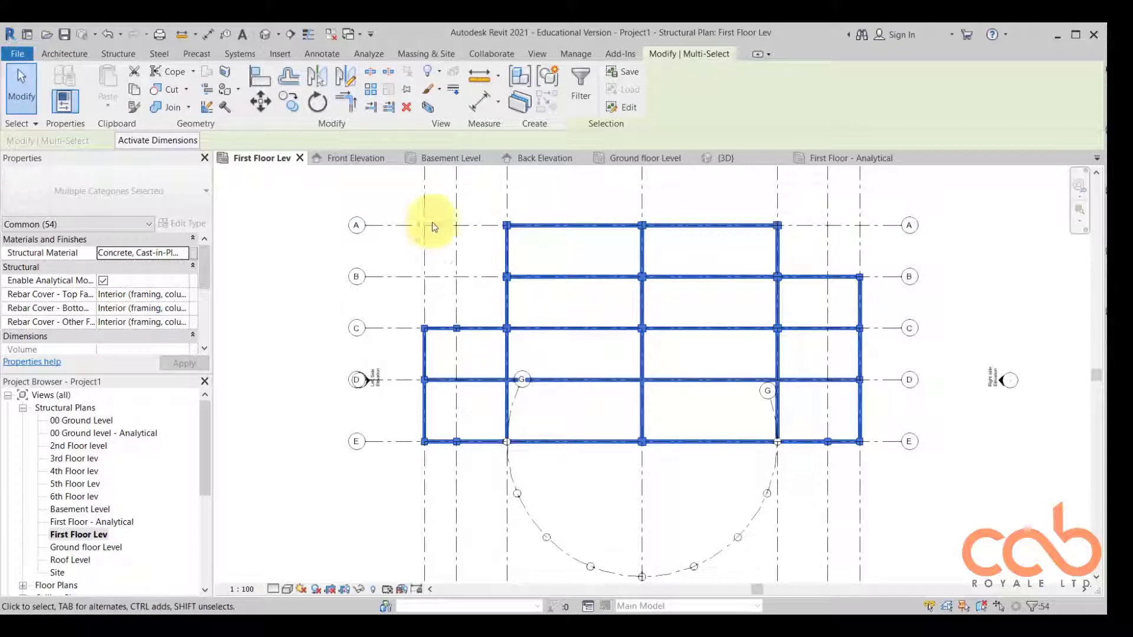
Keep all categories in the First Floor frame selection and copy it to the clipboard
{"action": "left_click", "coordinate": [586, 81]}
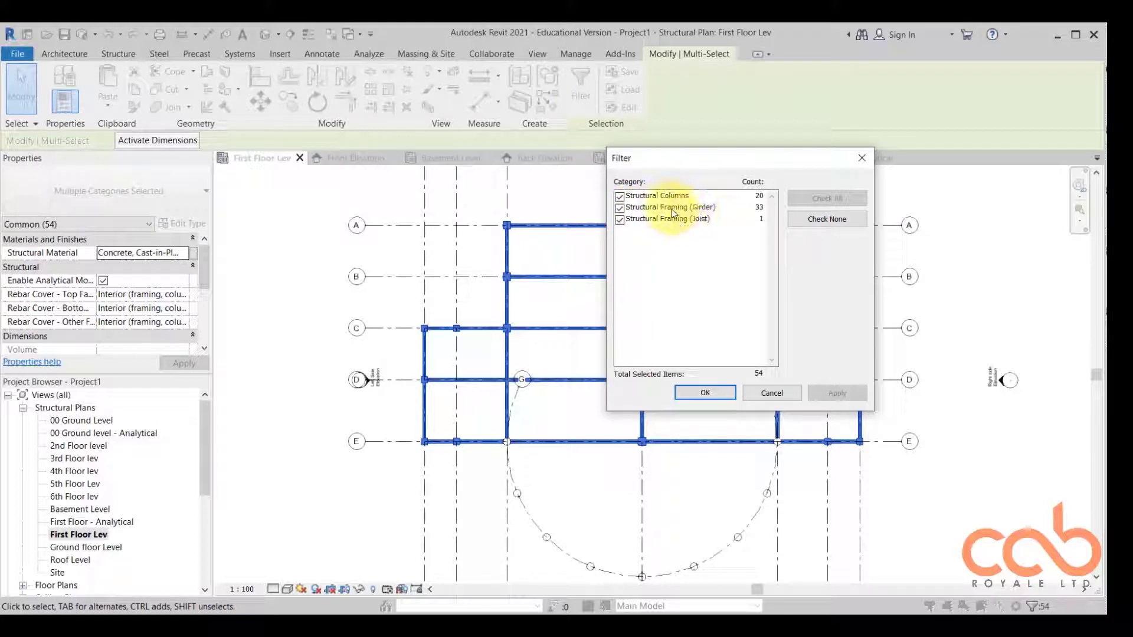
{"action": "left_click", "coordinate": [706, 393]}
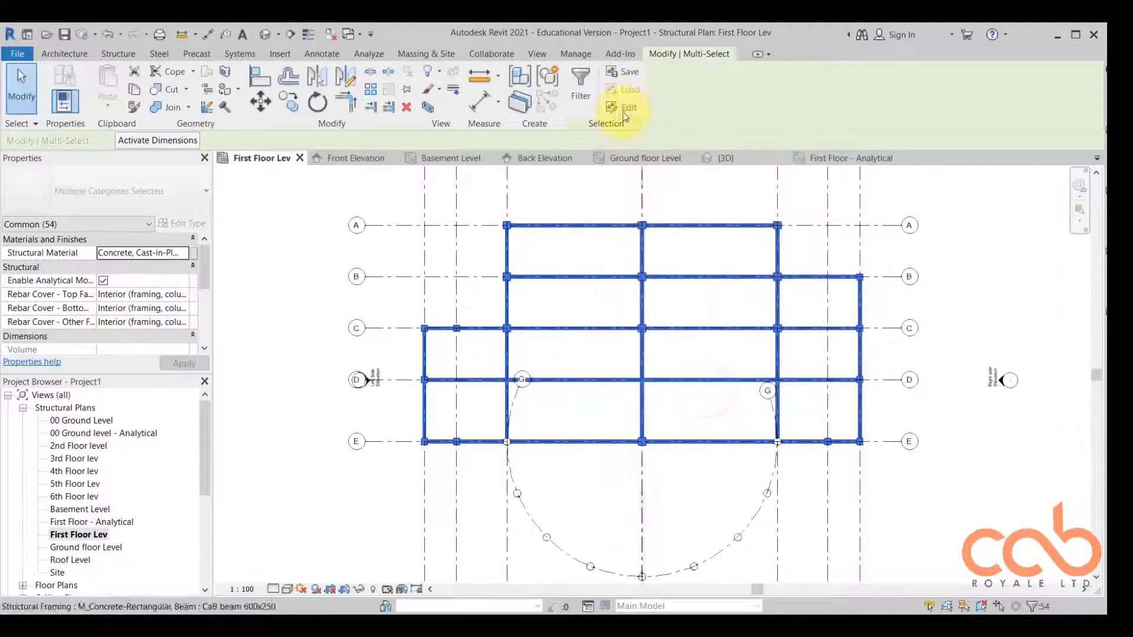
{"action": "left_click", "coordinate": [135, 90]}
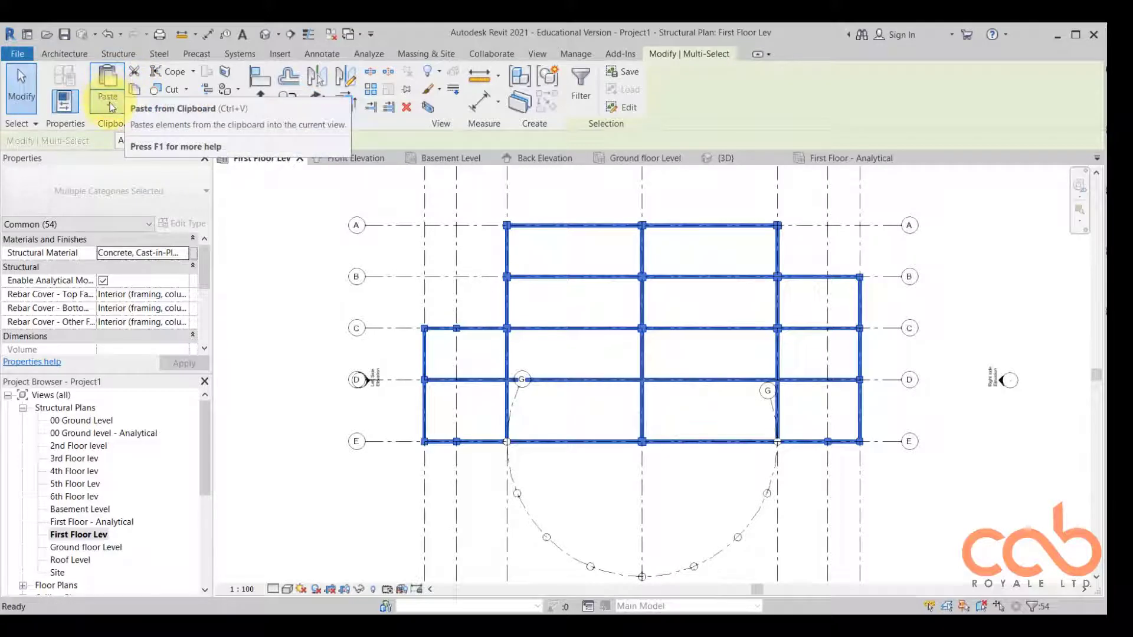
Paste the frame aligned to the 2nd, 3rd, 4th and 5th Floor levels
{"action": "left_click", "coordinate": [110, 105]}
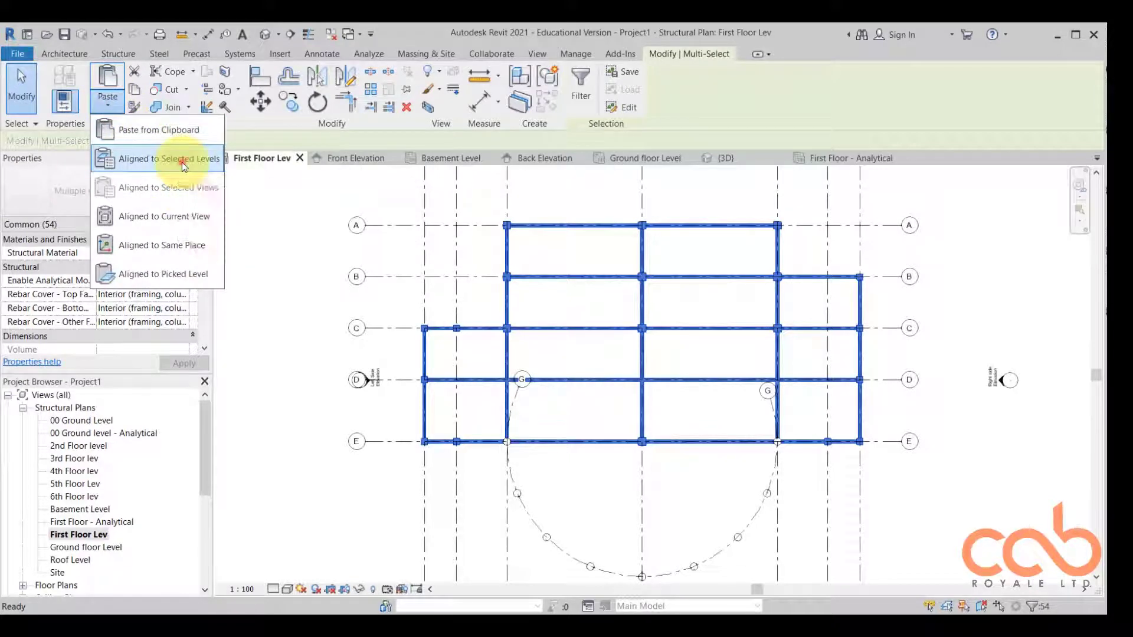
{"action": "left_click", "coordinate": [183, 164]}
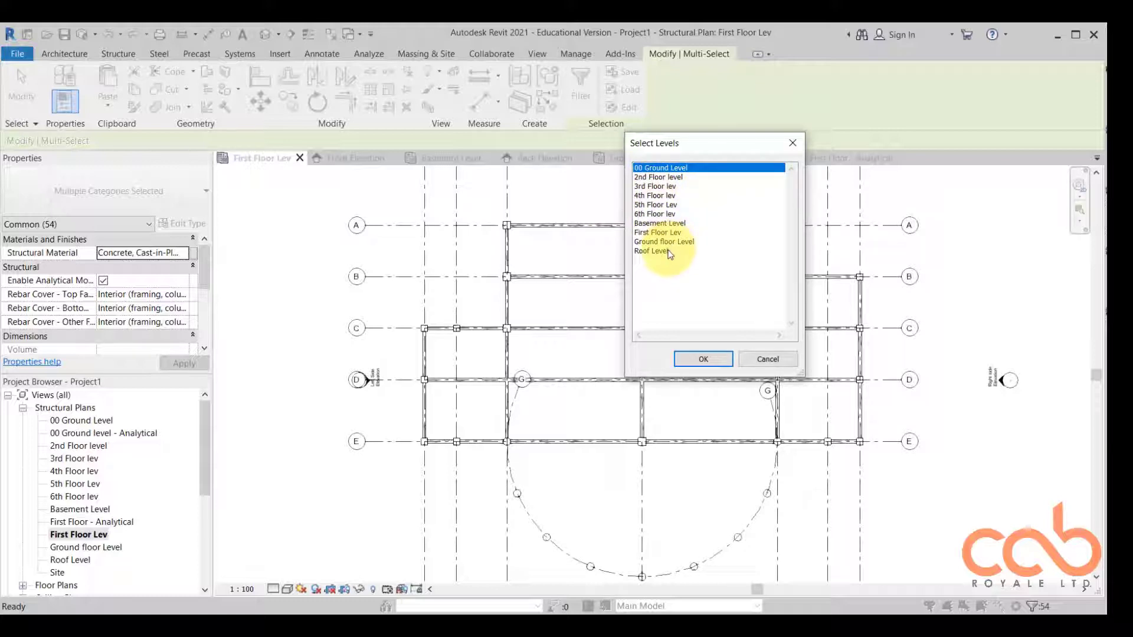
{"action": "left_click", "coordinate": [647, 178]}
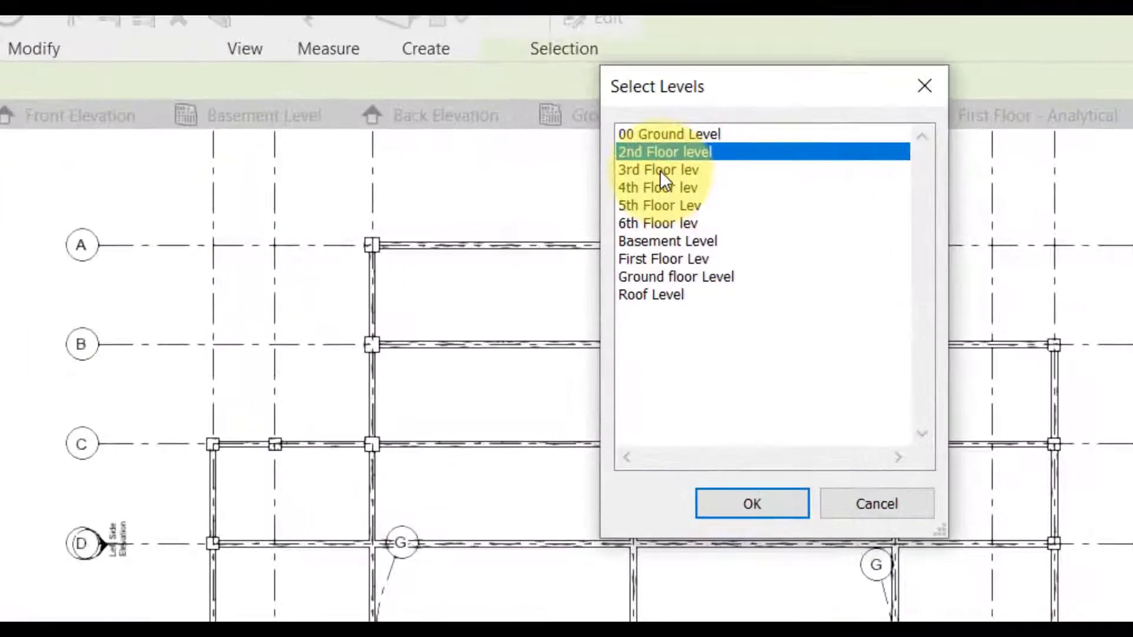
{"action": "left_click", "coordinate": [651, 187], "text": "ctrl"}
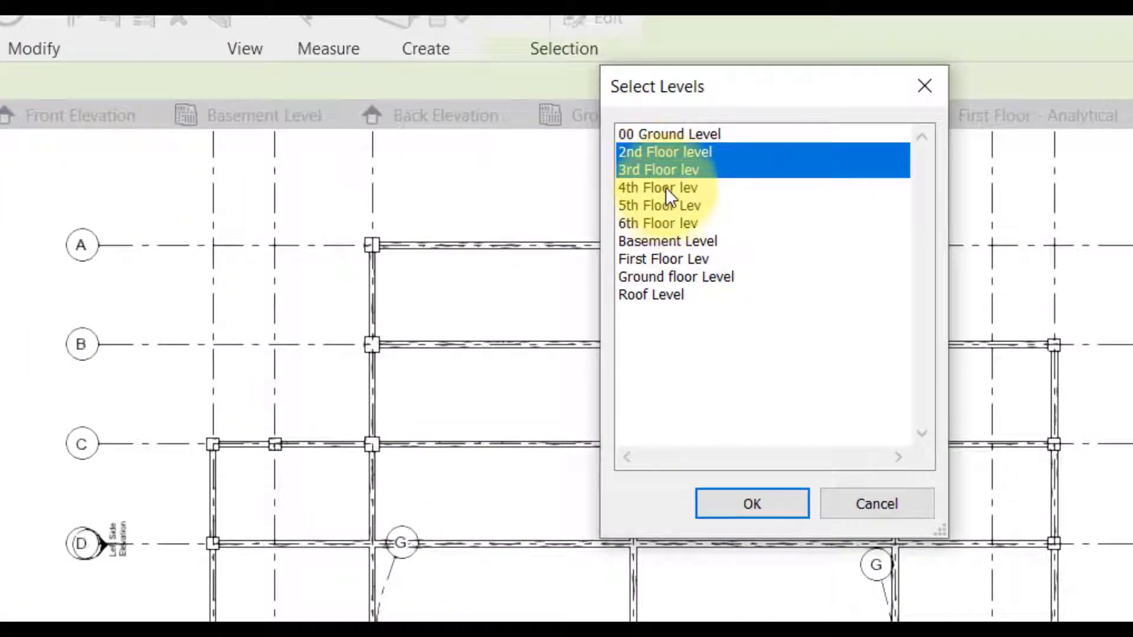
{"action": "left_click", "coordinate": [666, 186], "text": "ctrl"}
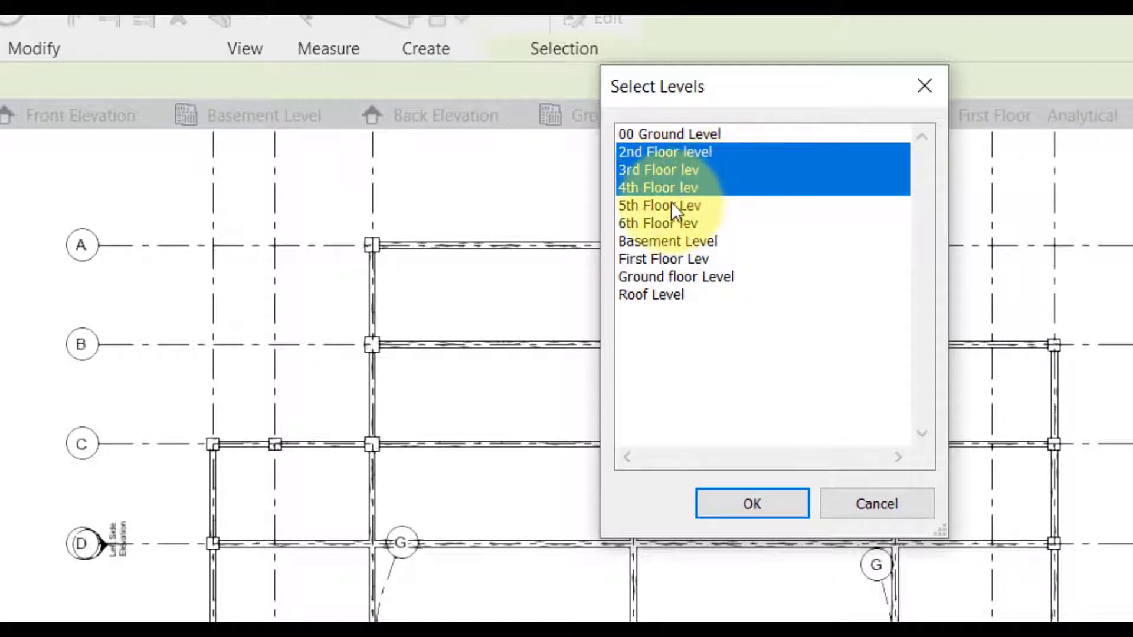
{"action": "left_click", "coordinate": [671, 205], "text": "ctrl"}
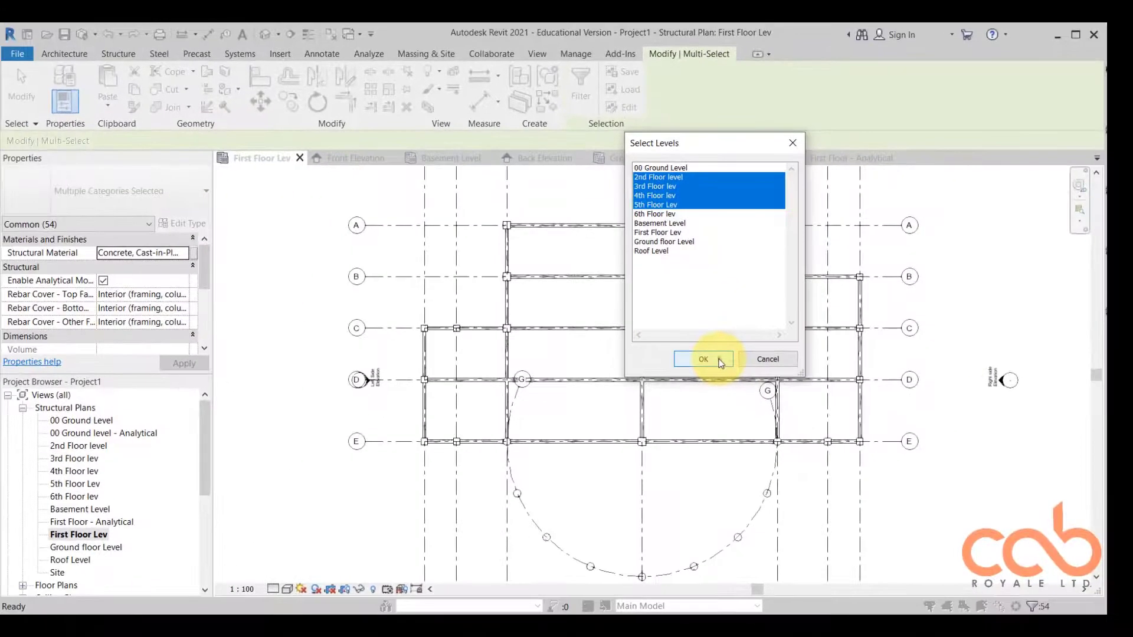
{"action": "left_click", "coordinate": [720, 362]}
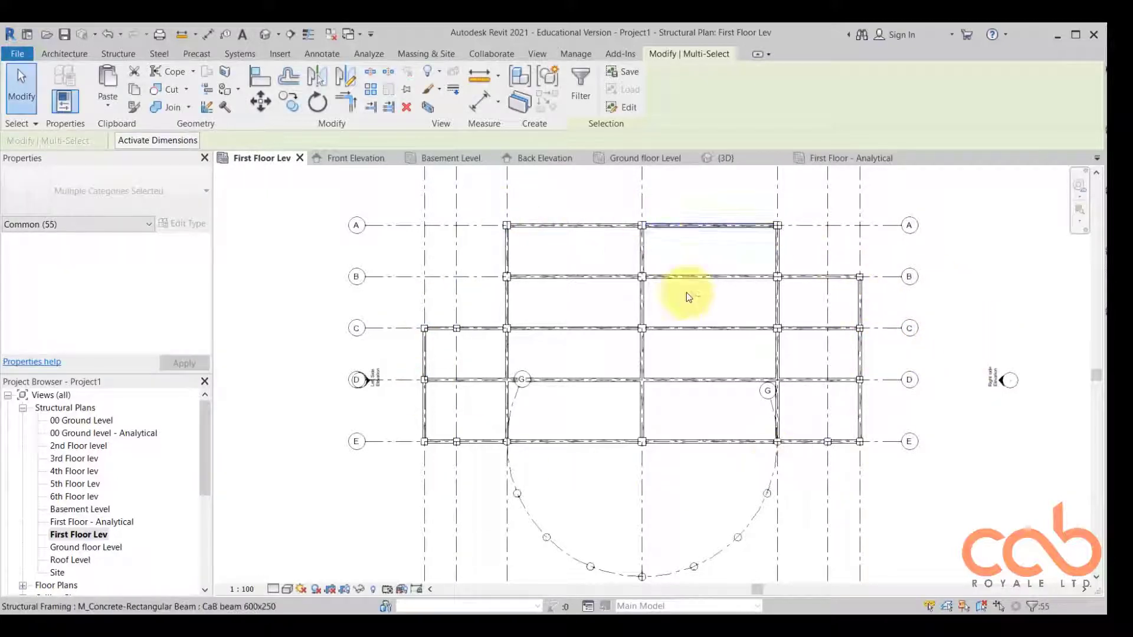
Open the default 3D view and switch its visual style to Hidden Line
{"action": "left_click", "coordinate": [264, 35]}
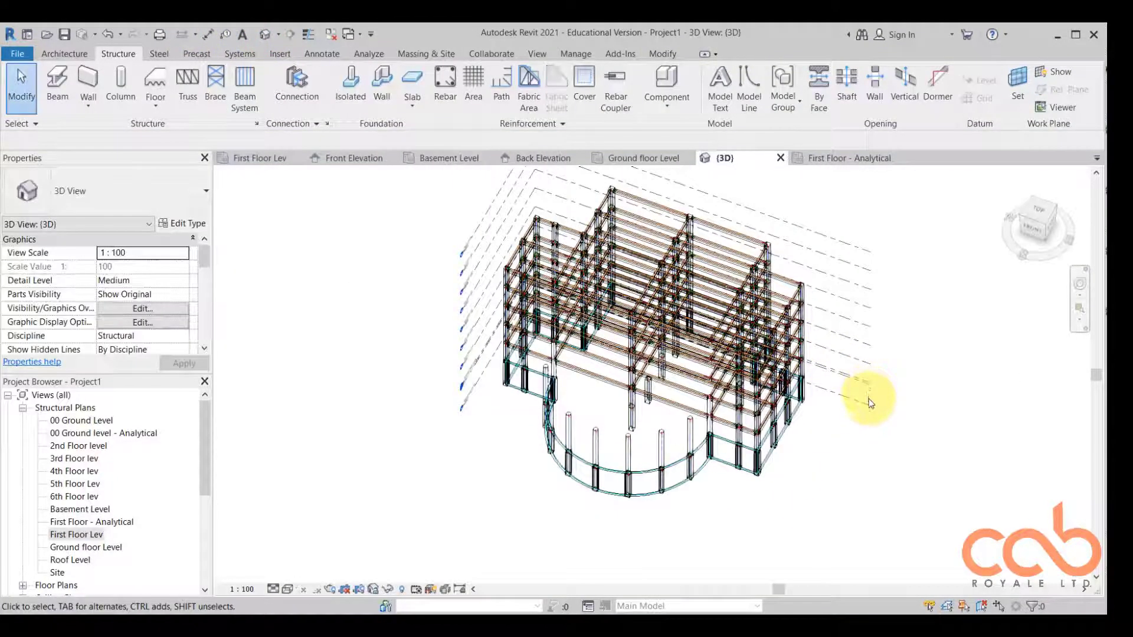
{"action": "middle_click_drag", "start_coordinate": [867, 377], "coordinate": [827, 240], "text": "shift"}
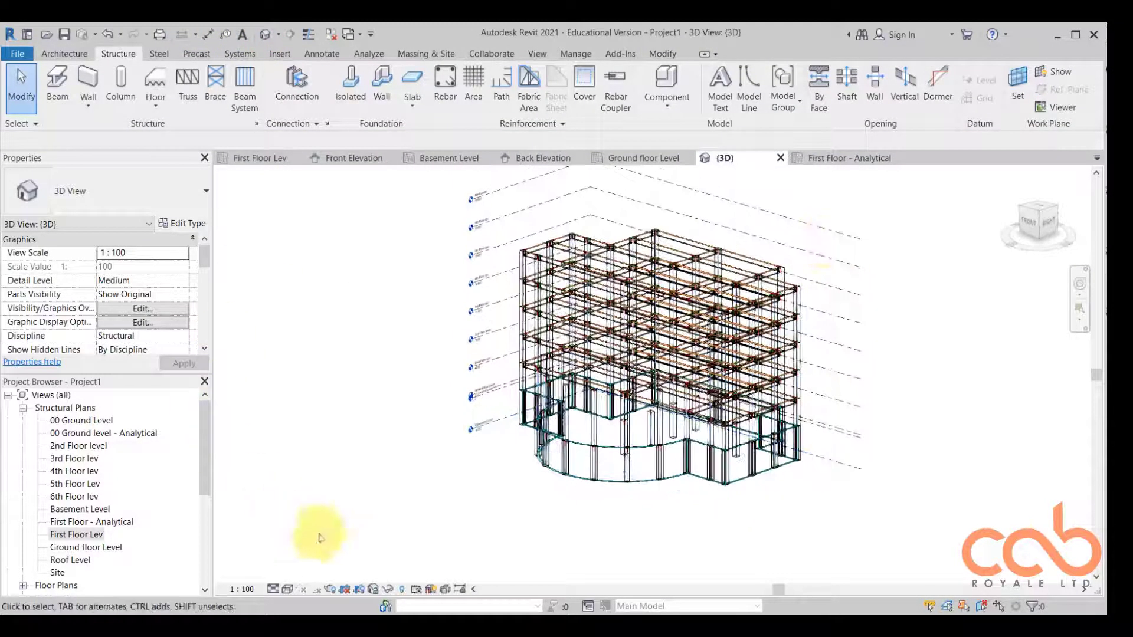
{"action": "left_click", "coordinate": [287, 589]}
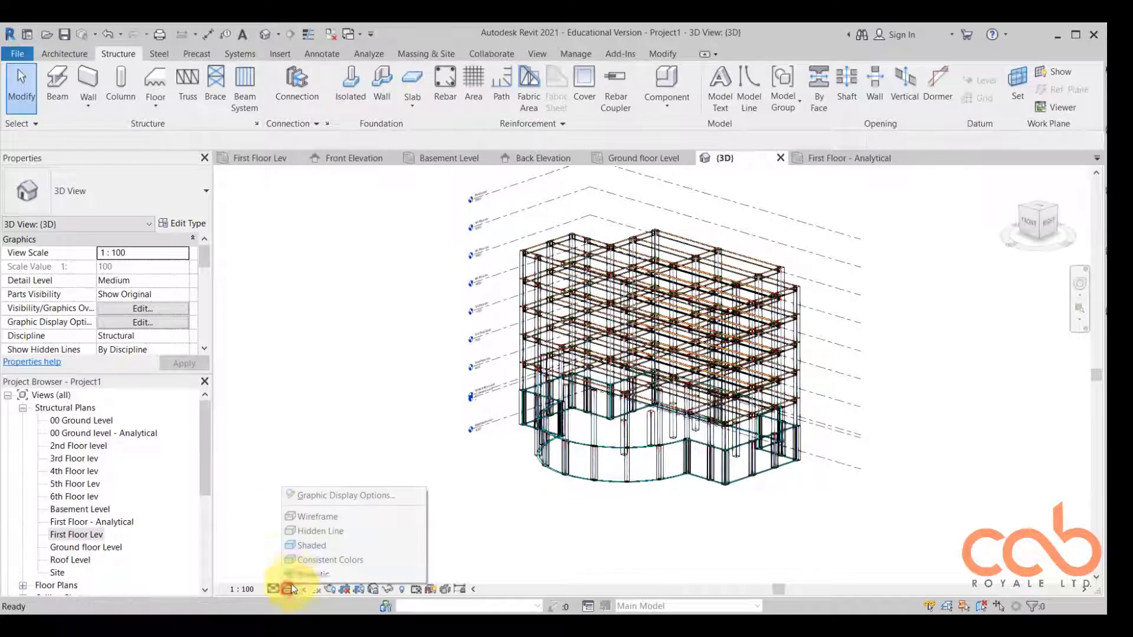
{"action": "left_click", "coordinate": [319, 531]}
Zoom and orbit the model to inspect the stacked floors and curved bay
{"action": "left_click", "coordinate": [340, 329]}
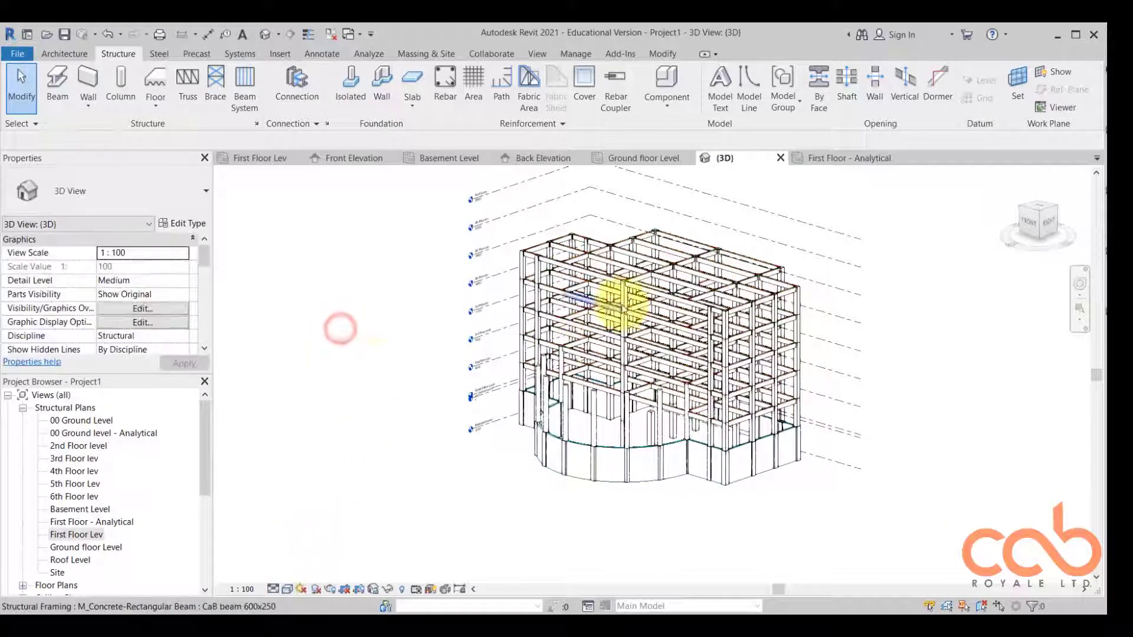
{"action": "scroll", "coordinate": [699, 304], "scroll_direction": "up", "scroll_amount": 3}
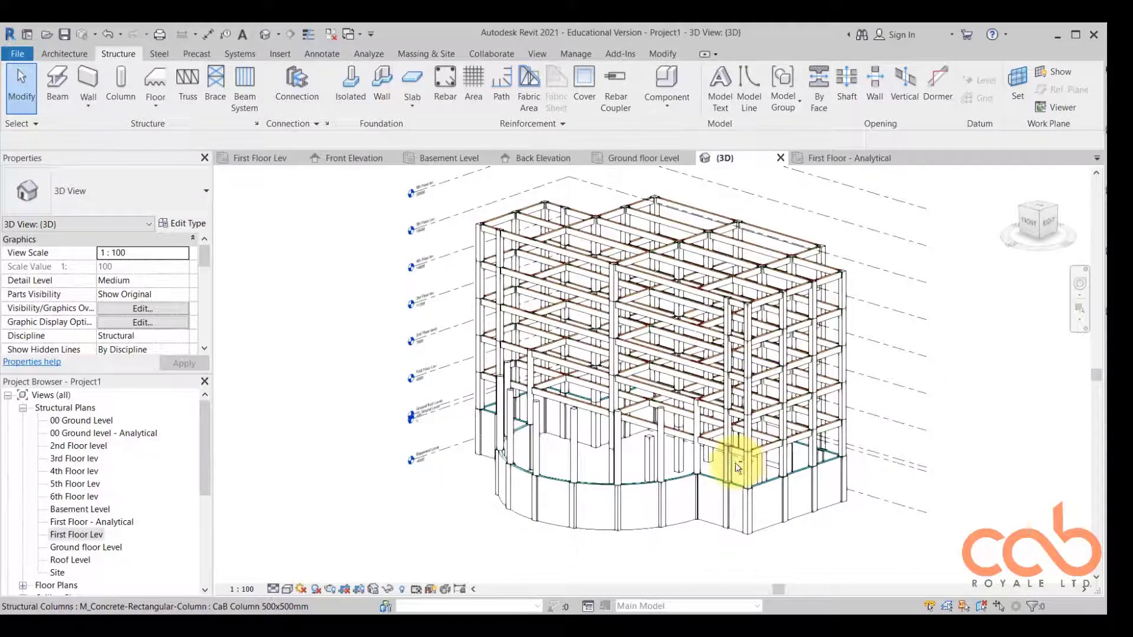
{"action": "middle_click_drag", "start_coordinate": [737, 468], "coordinate": [875, 599], "text": "shift"}
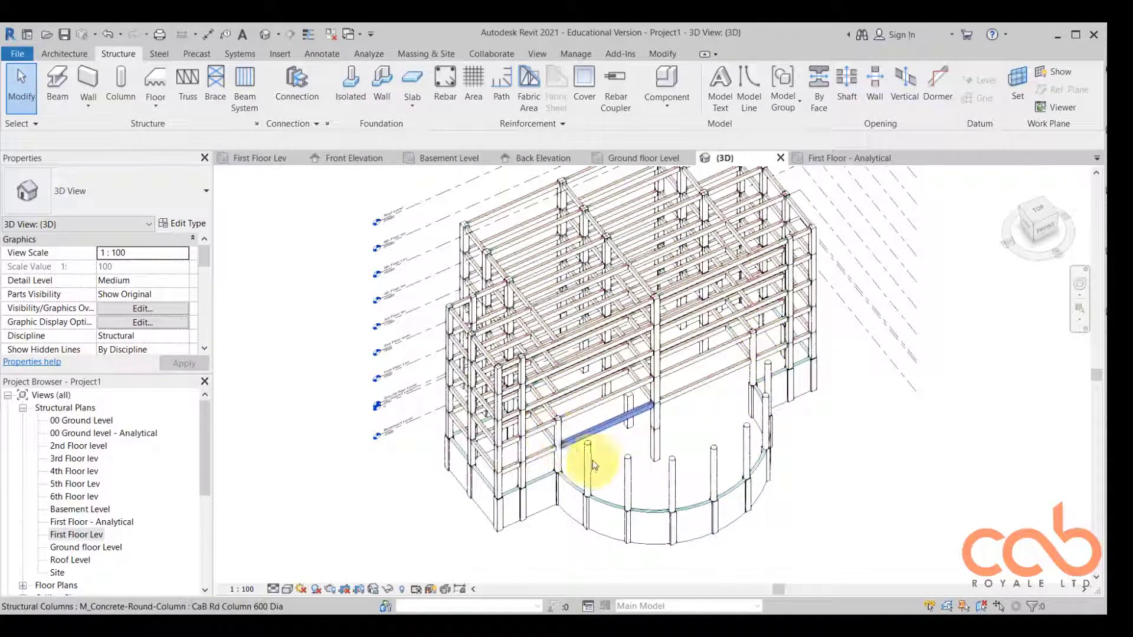
{"action": "middle_click_drag", "start_coordinate": [890, 455], "coordinate": [788, 410], "text": "shift"}
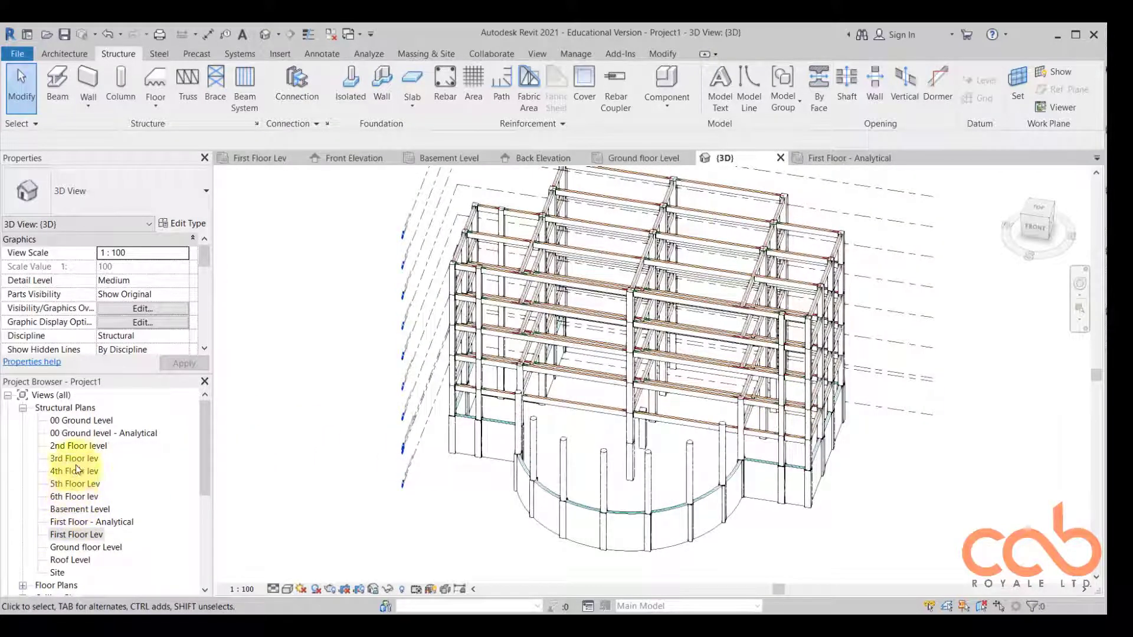
Open the 2nd Floor level plan and start the Beam tool
{"action": "double_click", "coordinate": [77, 446]}
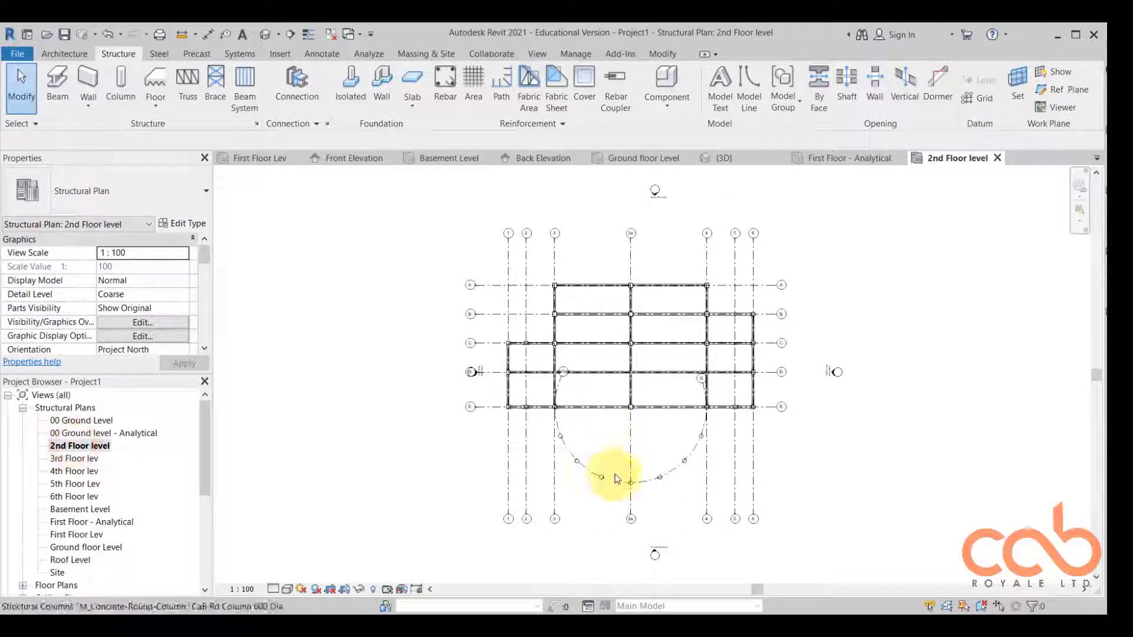
{"action": "scroll", "coordinate": [678, 404], "scroll_direction": "up", "scroll_amount": 4}
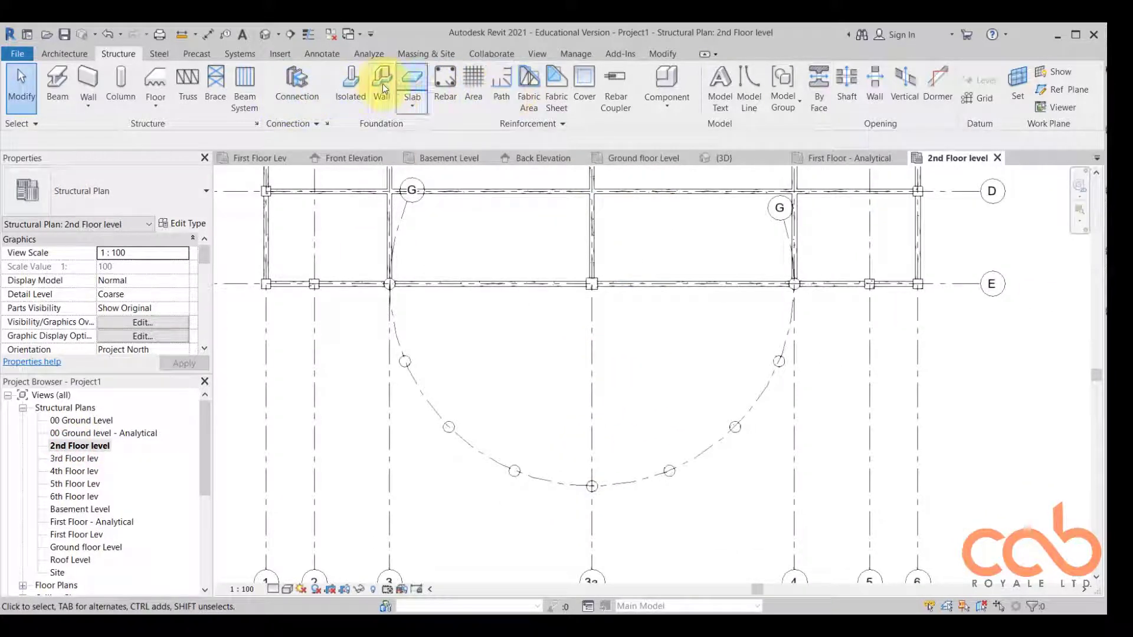
{"action": "left_click", "coordinate": [52, 80]}
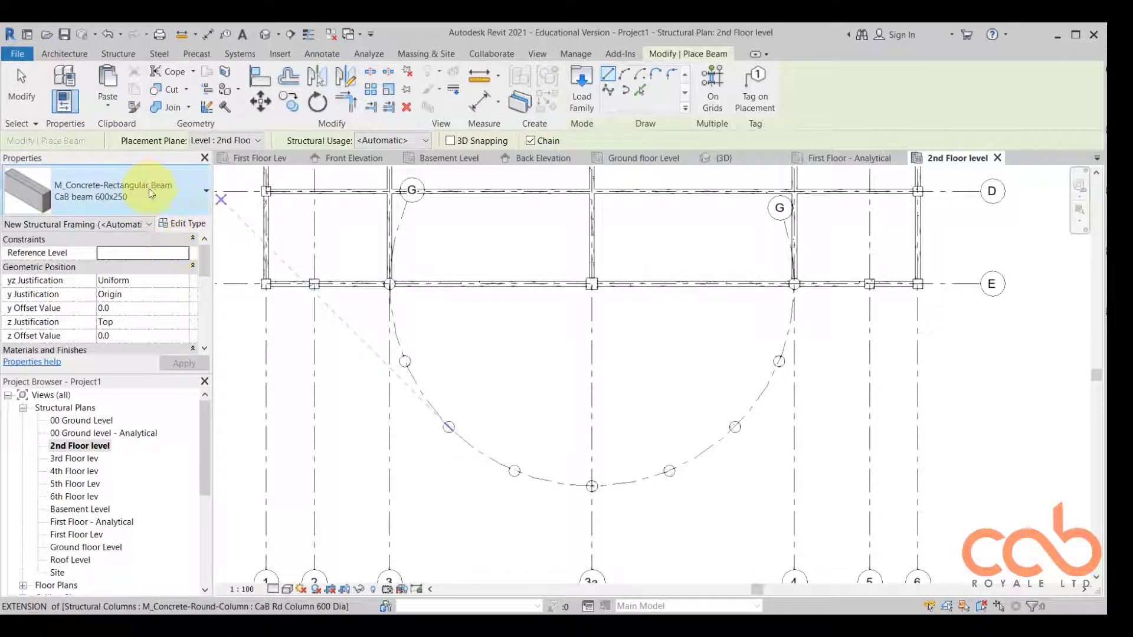
Duplicate the beam type as 'CaB beam 700x250 2' and begin editing its h depth
{"action": "left_click", "coordinate": [184, 225]}
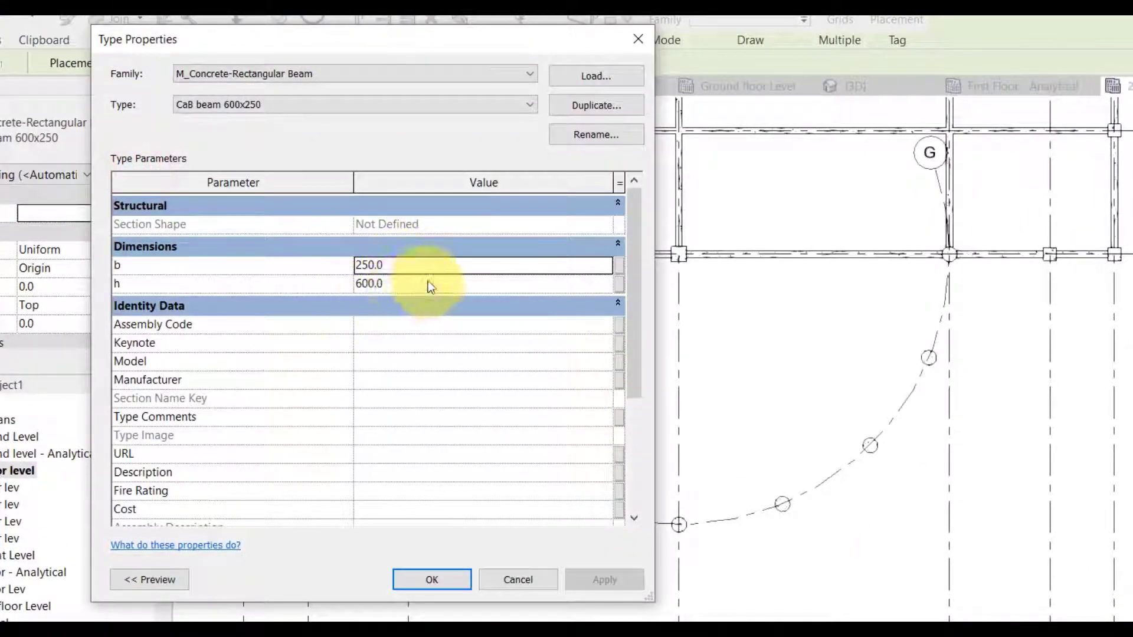
{"action": "left_click", "coordinate": [600, 105]}
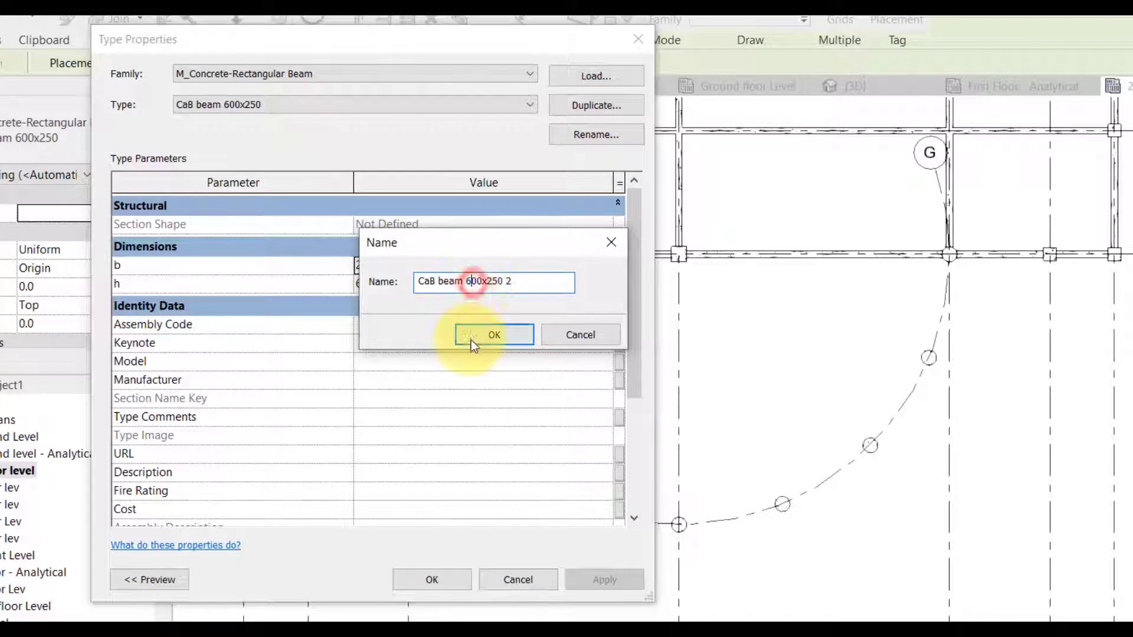
{"action": "key", "text": "BackSpace"}
{"action": "type", "text": "7"}
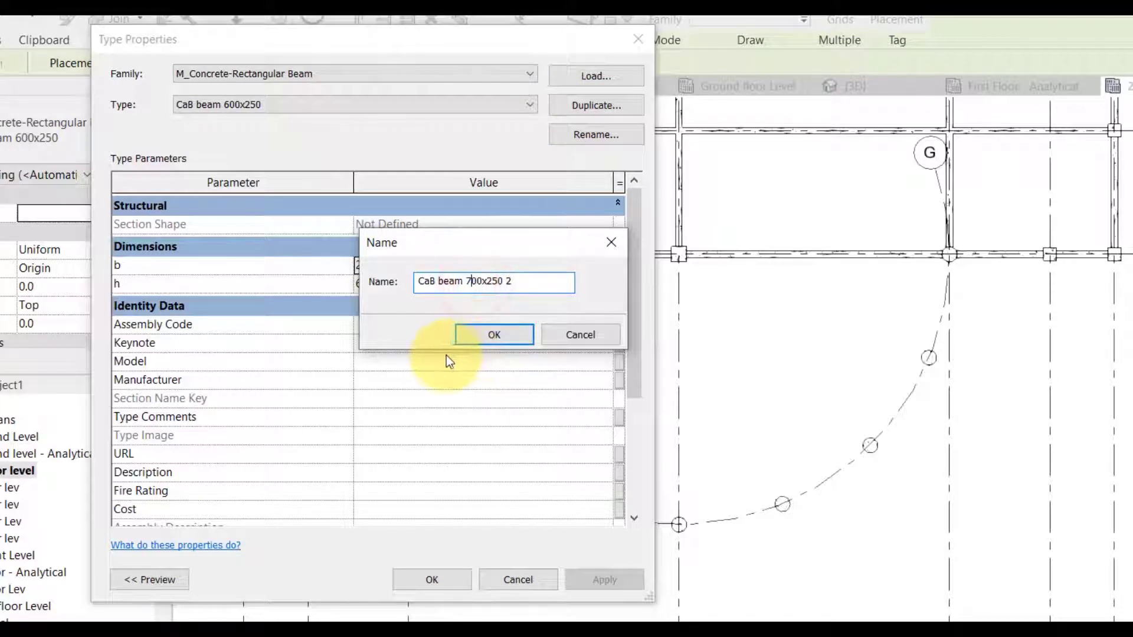
{"action": "left_click", "coordinate": [494, 335]}
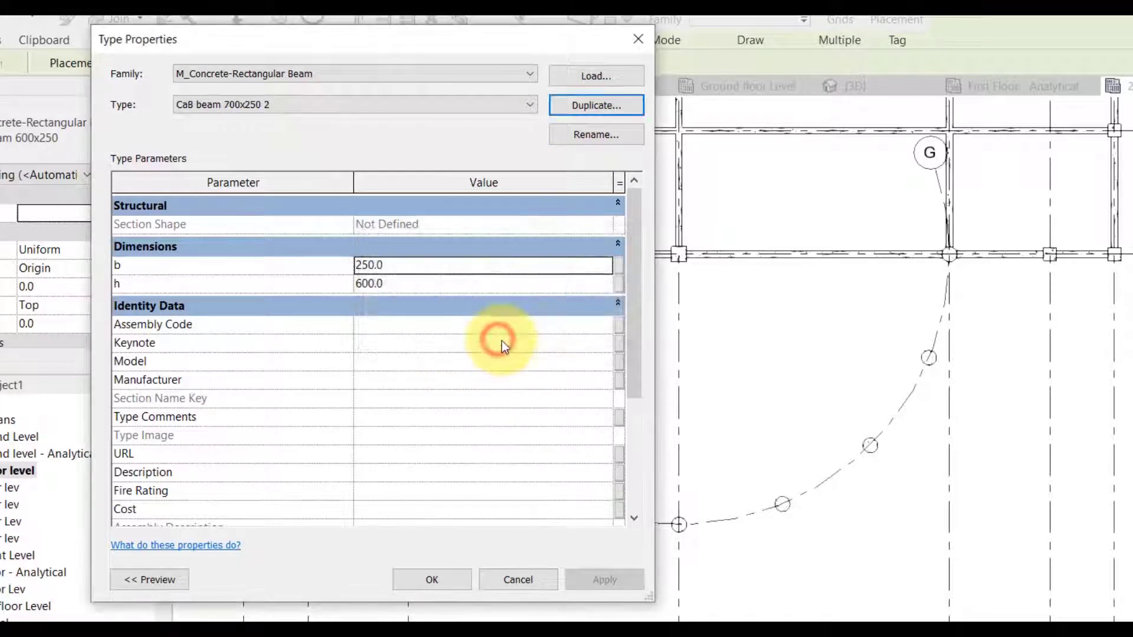
{"action": "left_click", "coordinate": [365, 285]}
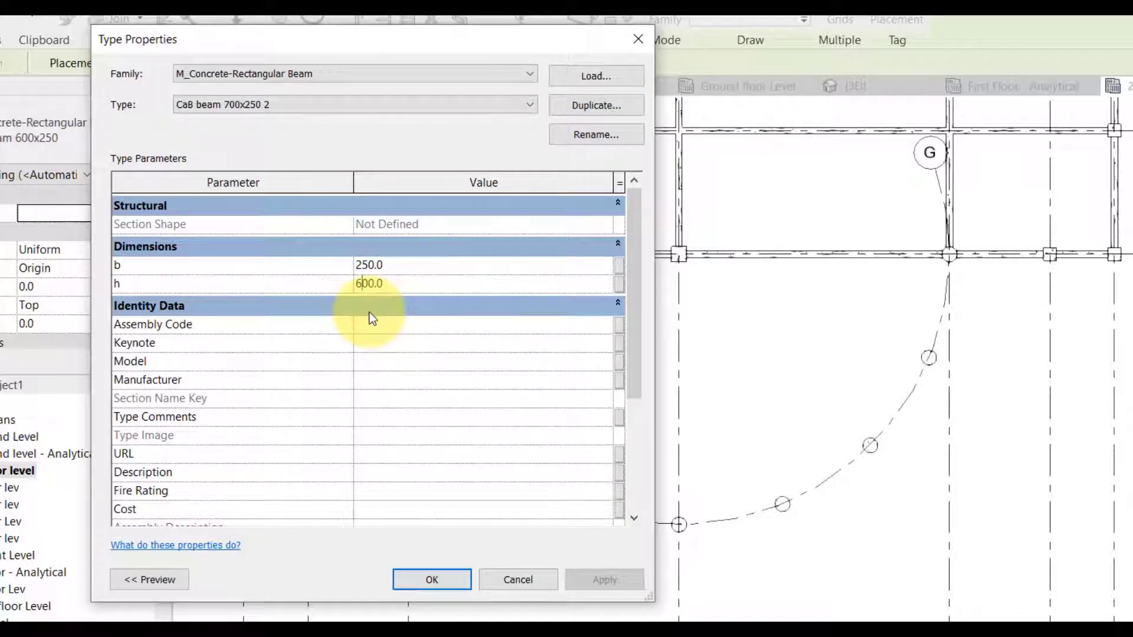
Set h to 700, then place CaB beam 700x250 2 beams along curved grid G
{"action": "type", "text": "7"}
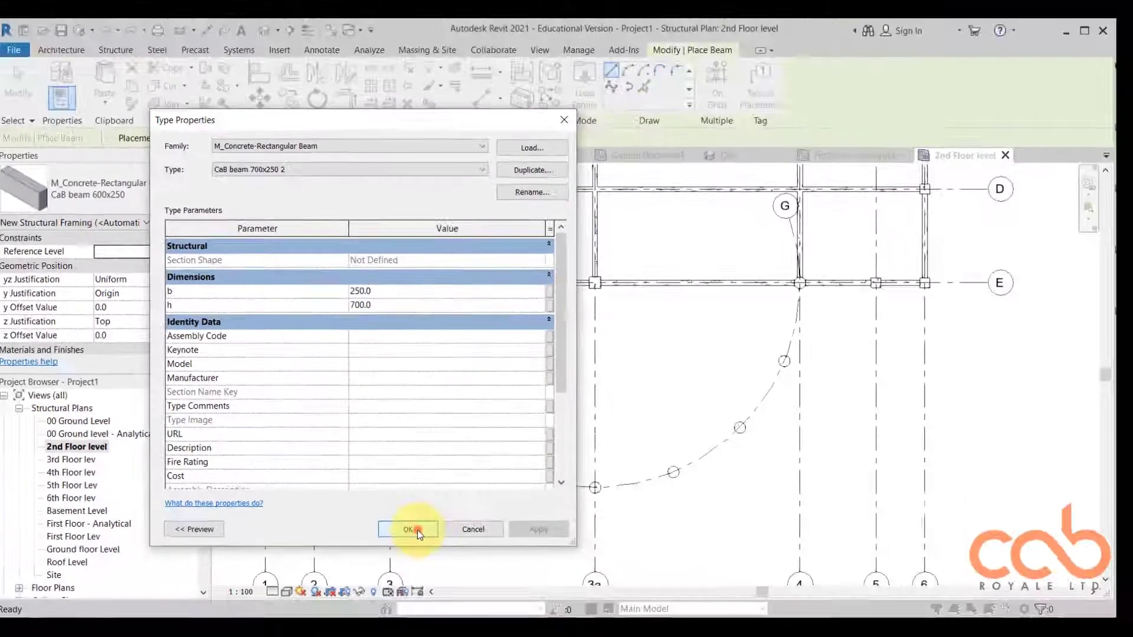
{"action": "left_click", "coordinate": [432, 579]}
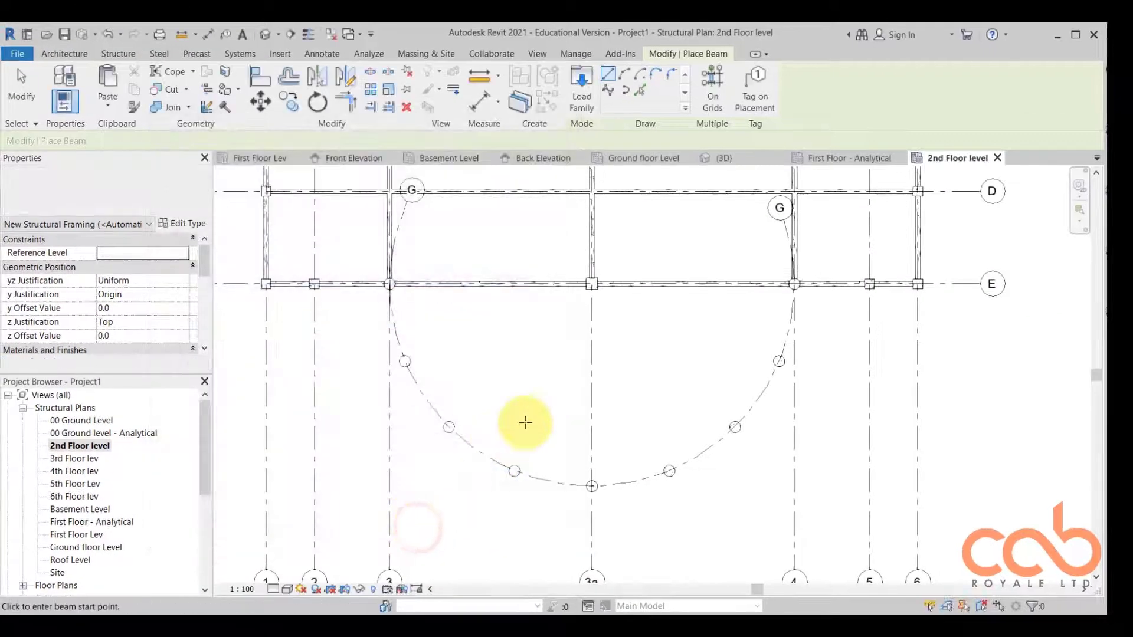
{"action": "left_click", "coordinate": [480, 439]}
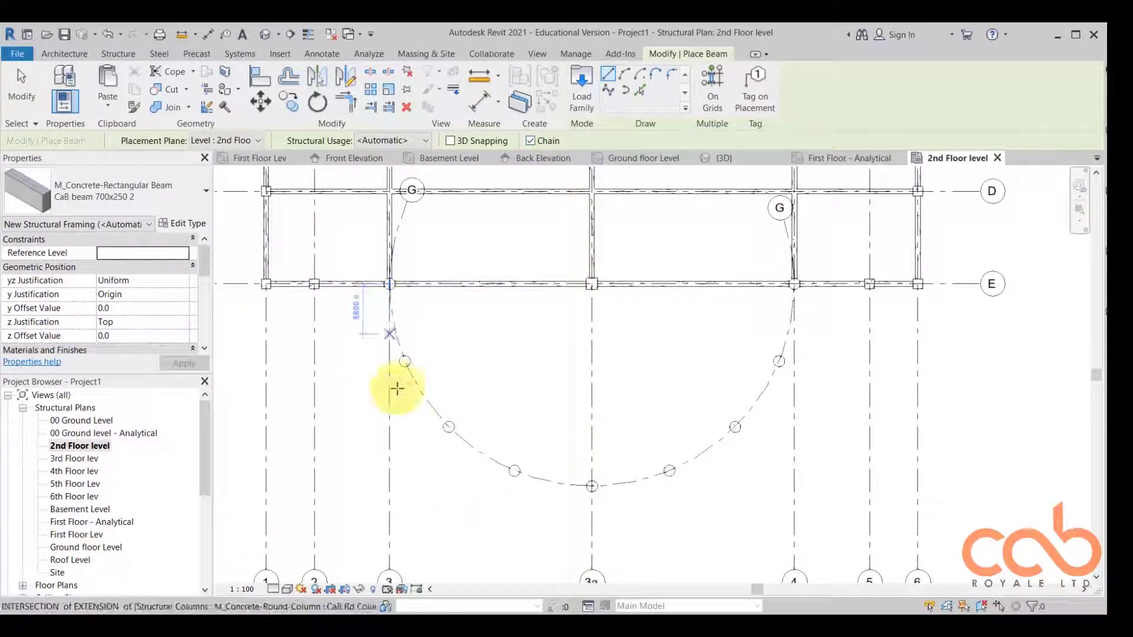
{"action": "left_click", "coordinate": [712, 83]}
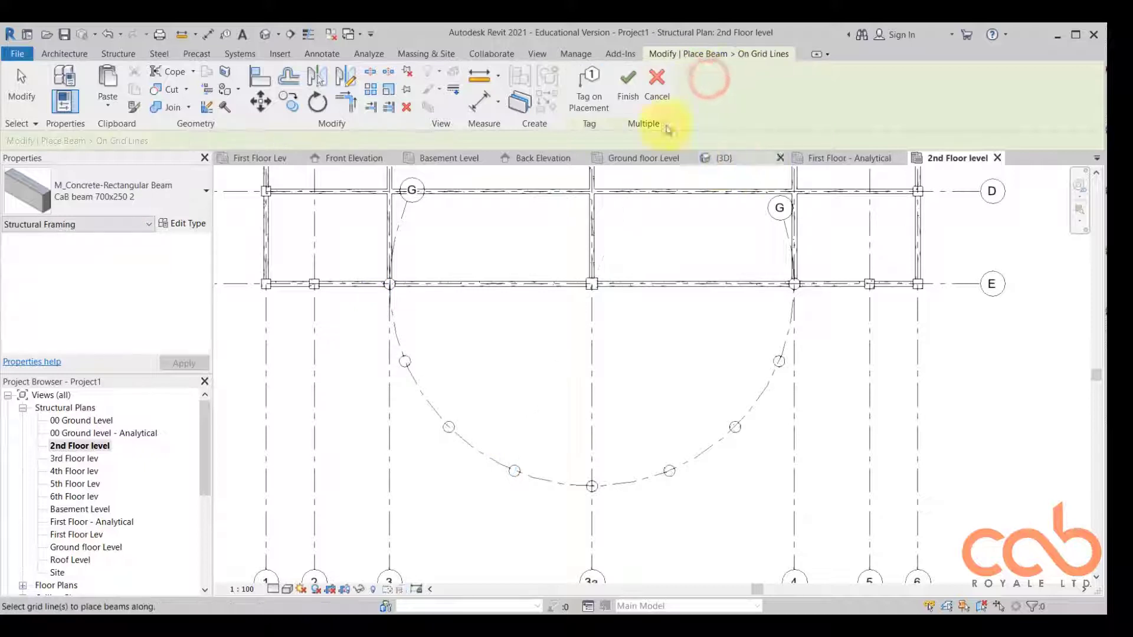
{"action": "left_click", "coordinate": [689, 462]}
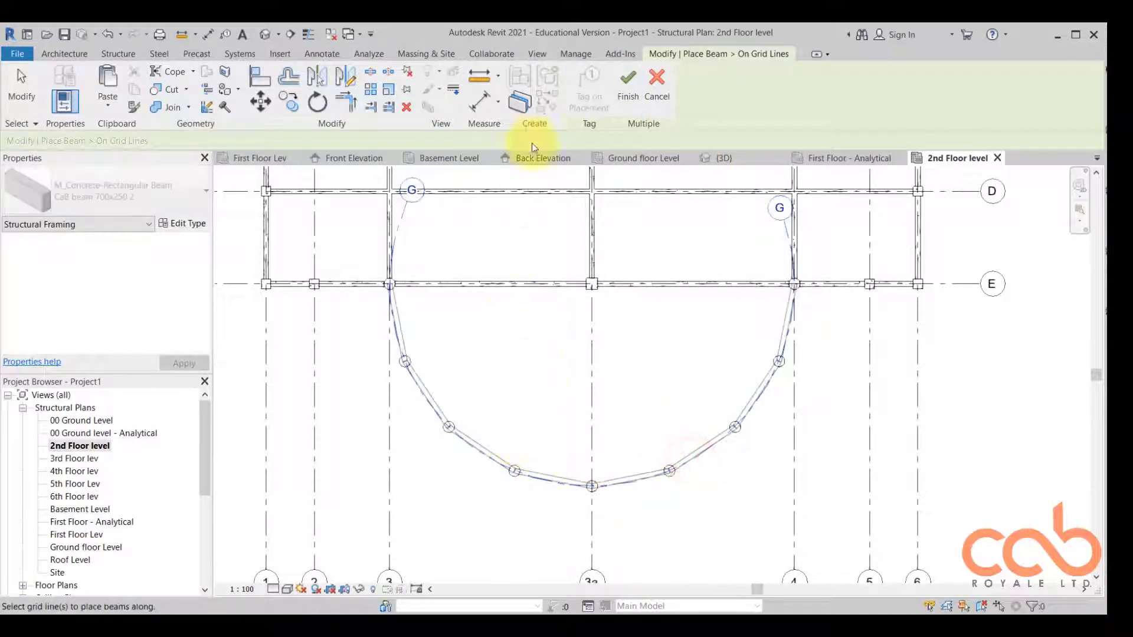
{"action": "left_click", "coordinate": [630, 80]}
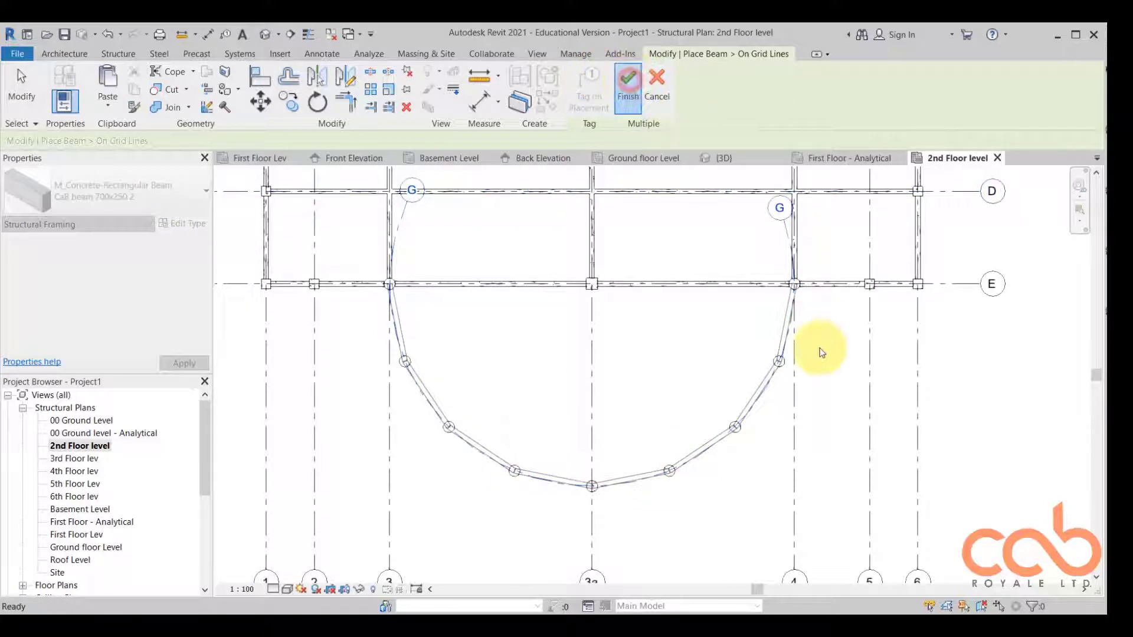